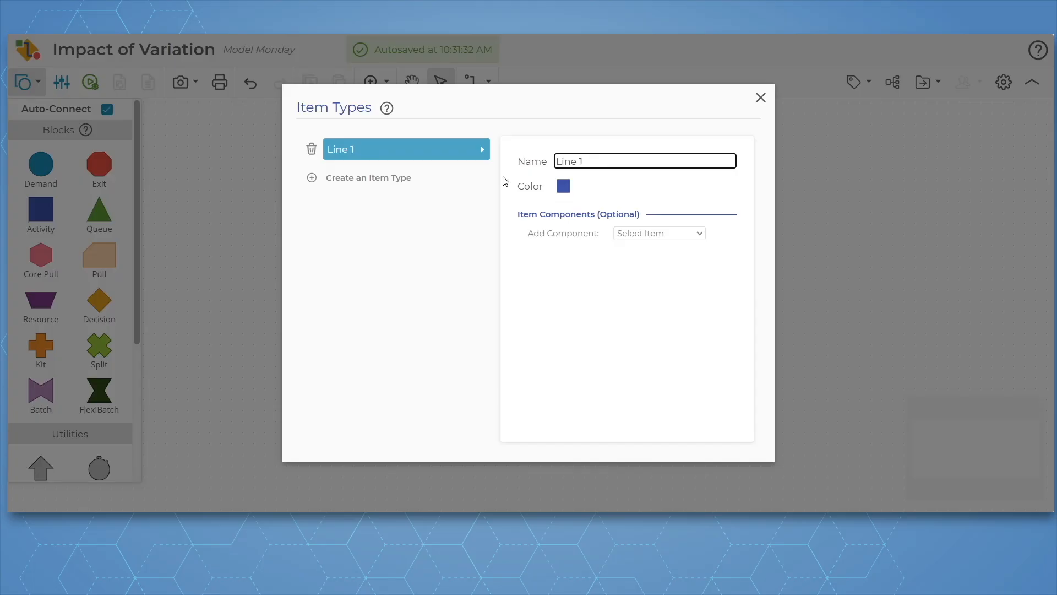
Create a second item type named Line 2
left_click(397, 179)
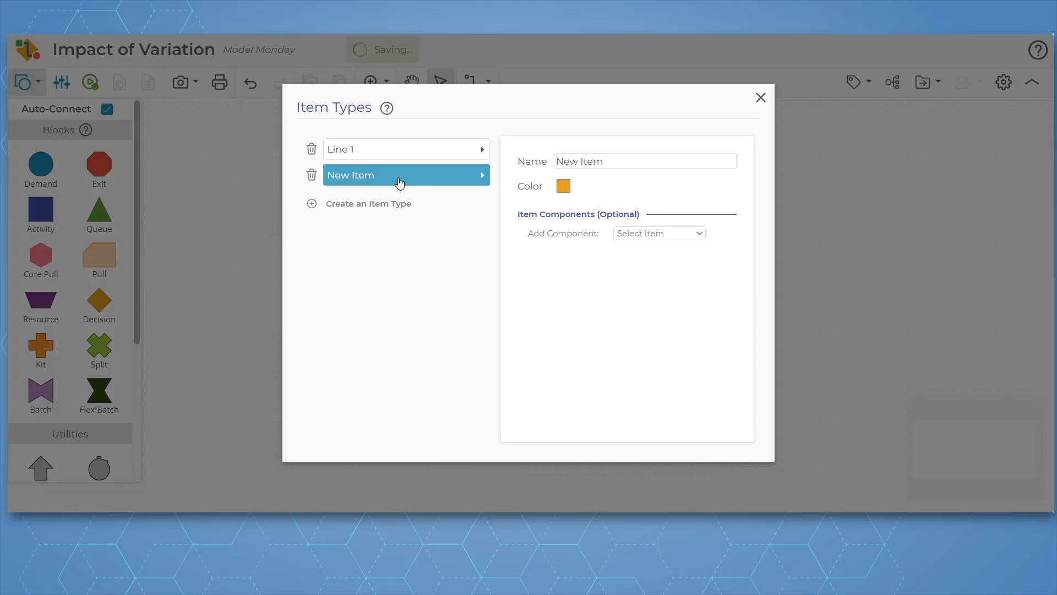
triple_click(620, 161)
type("Line 2")
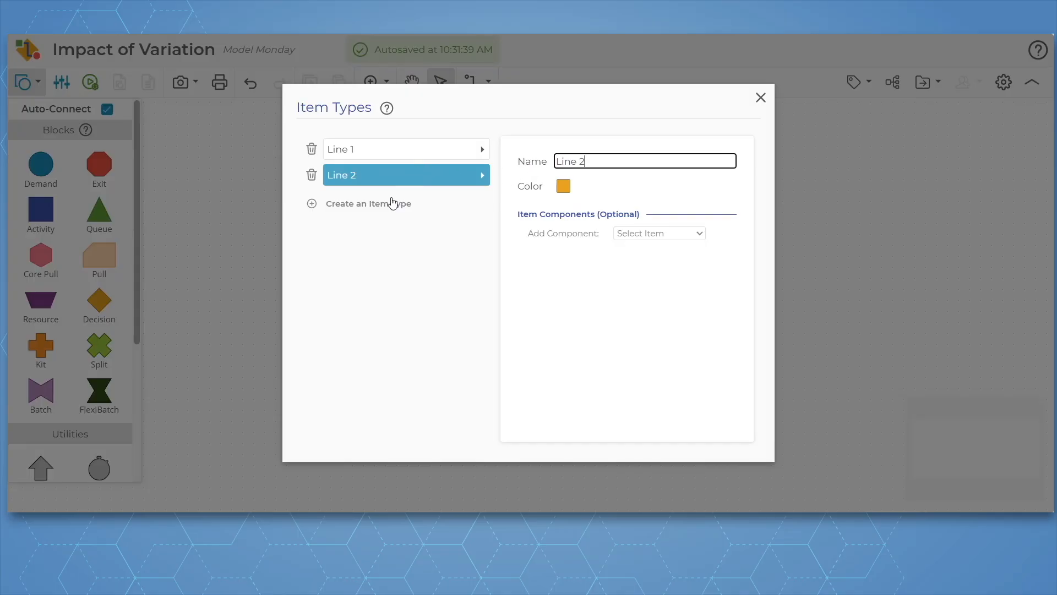
Create a third item type named Combined Items
left_click(367, 205)
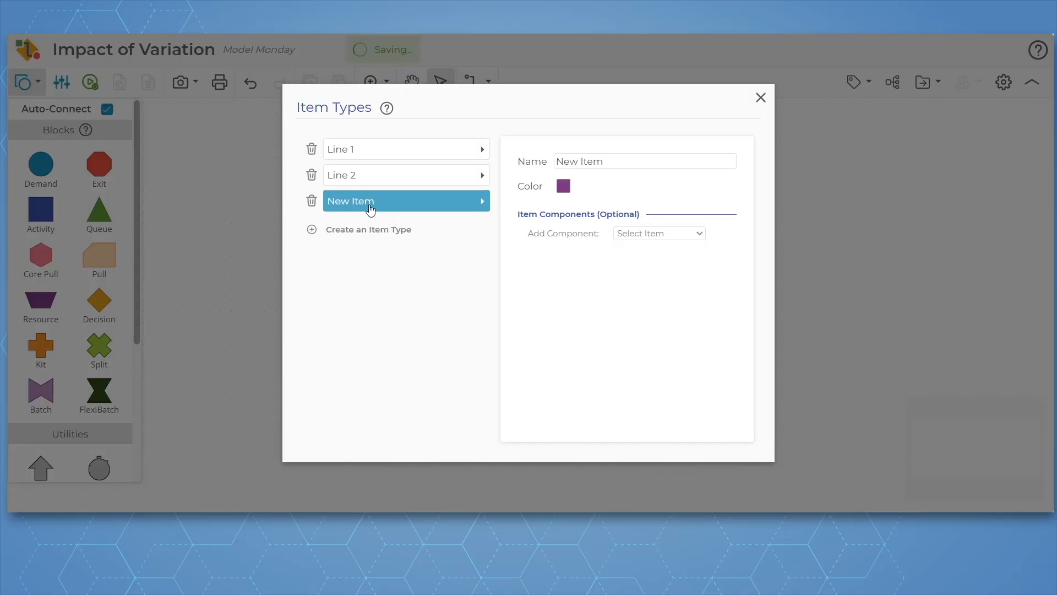
triple_click(608, 159)
type("C")
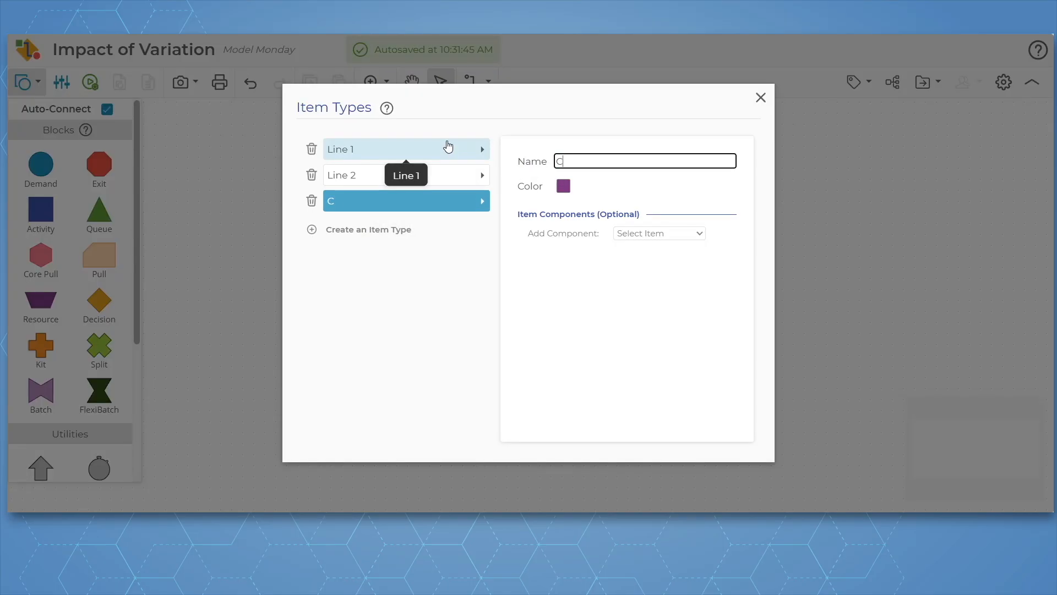
type("ombined Items")
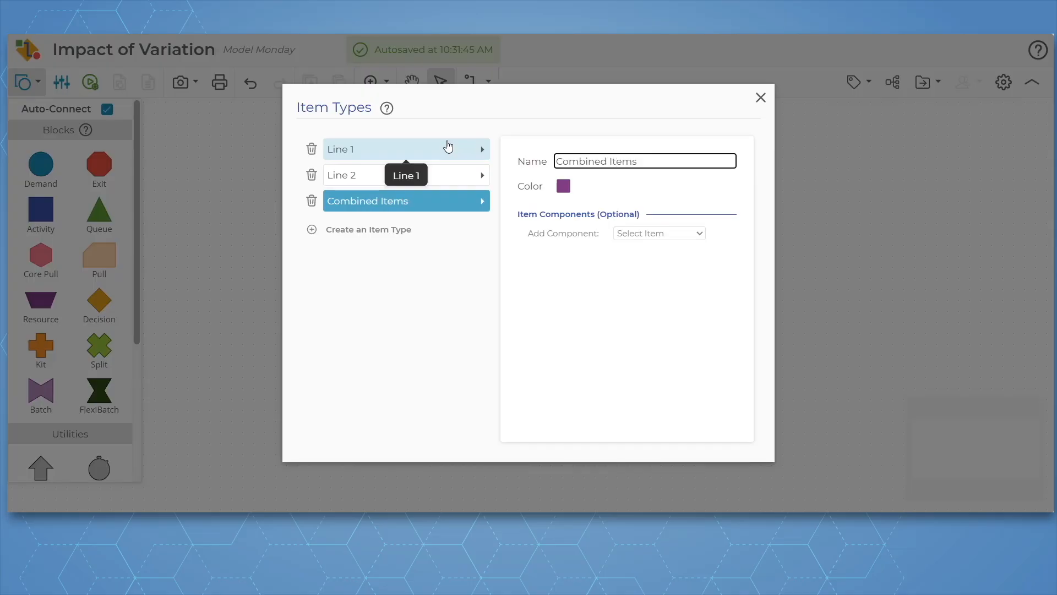
Add Line 1 and Line 2 as components of the Combined Items type
left_click(682, 236)
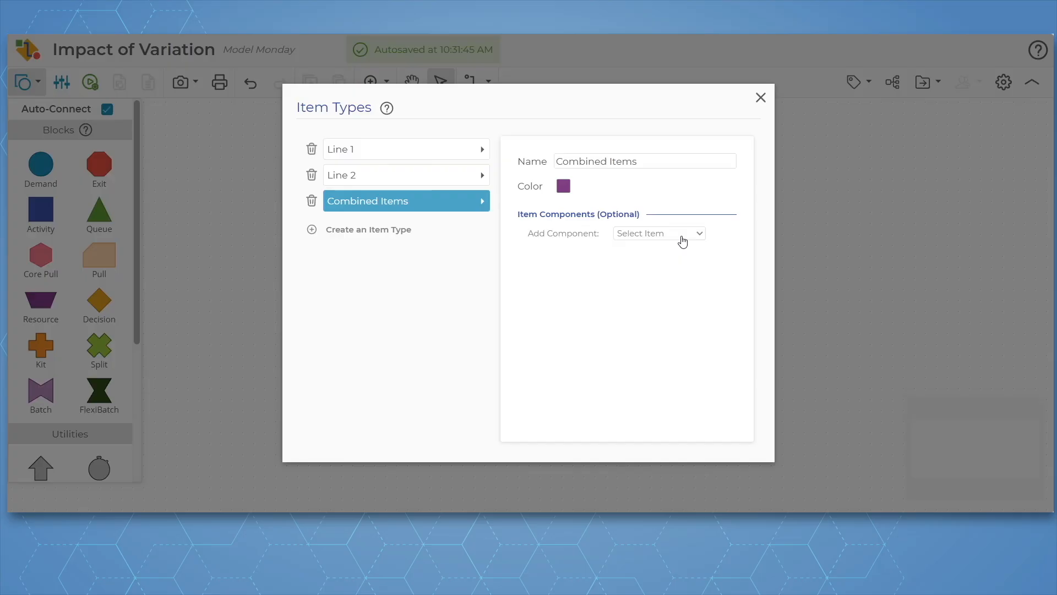
left_click(664, 275)
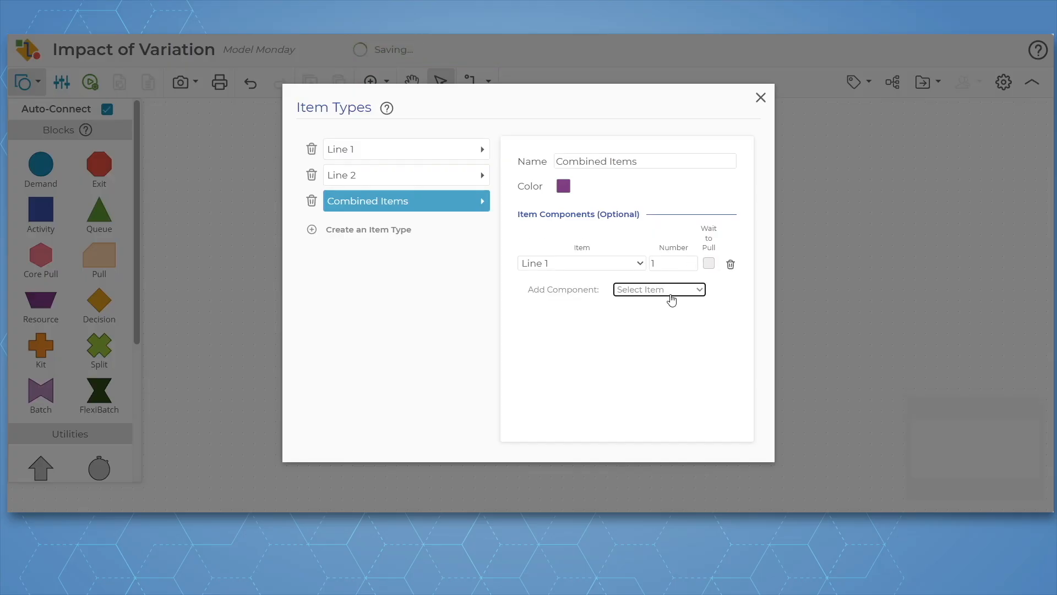
left_click(672, 295)
left_click(656, 328)
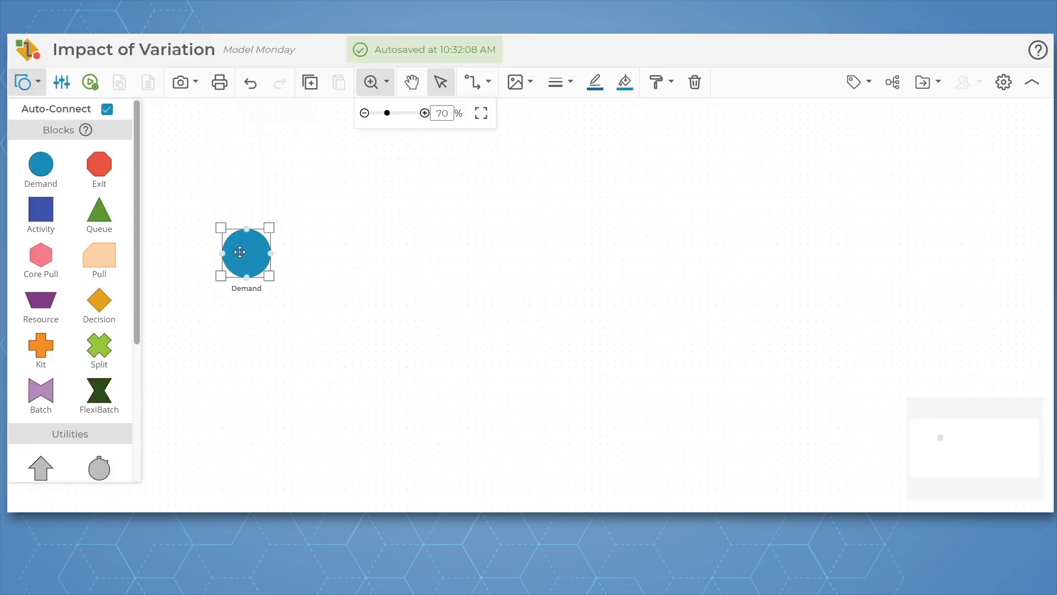
Replace Line 1 with Combined Items as the item generated by the Demand block
left_click(267, 224)
left_click(242, 254)
double_click(242, 254)
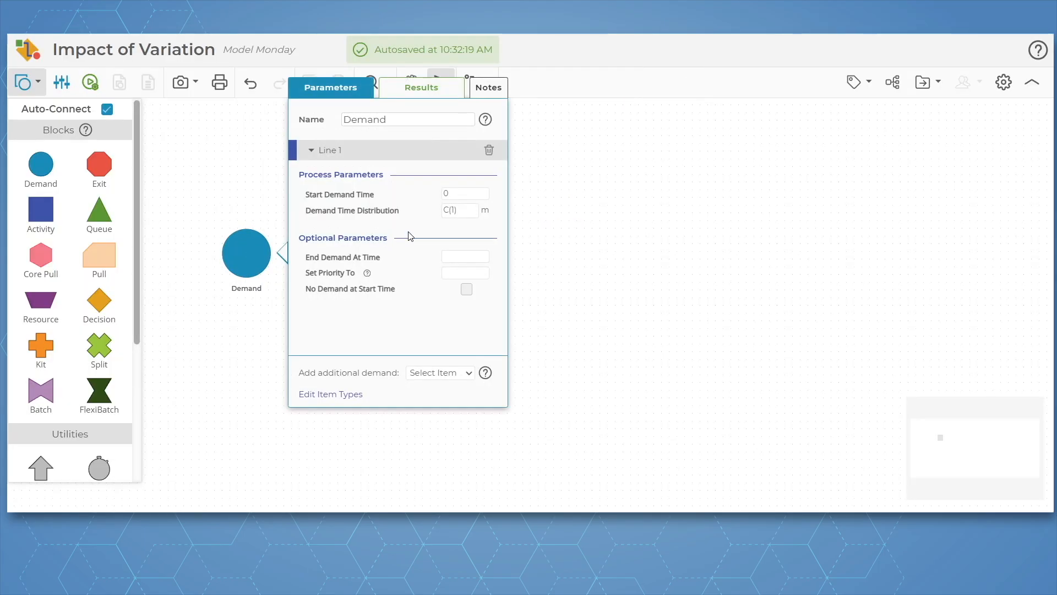
left_click(488, 150)
left_click(462, 372)
left_click(432, 440)
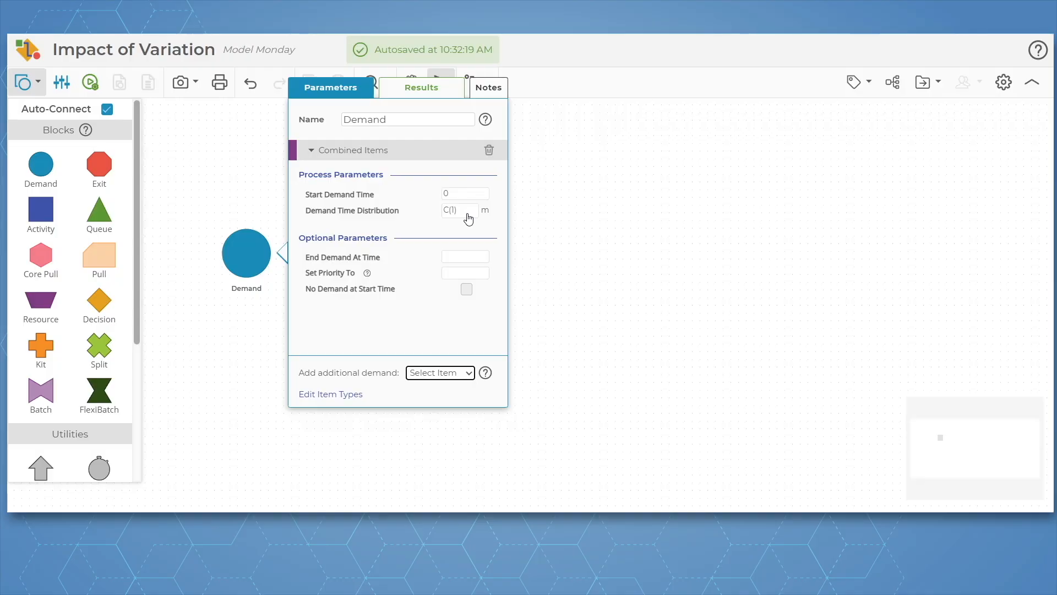
left_click(529, 212)
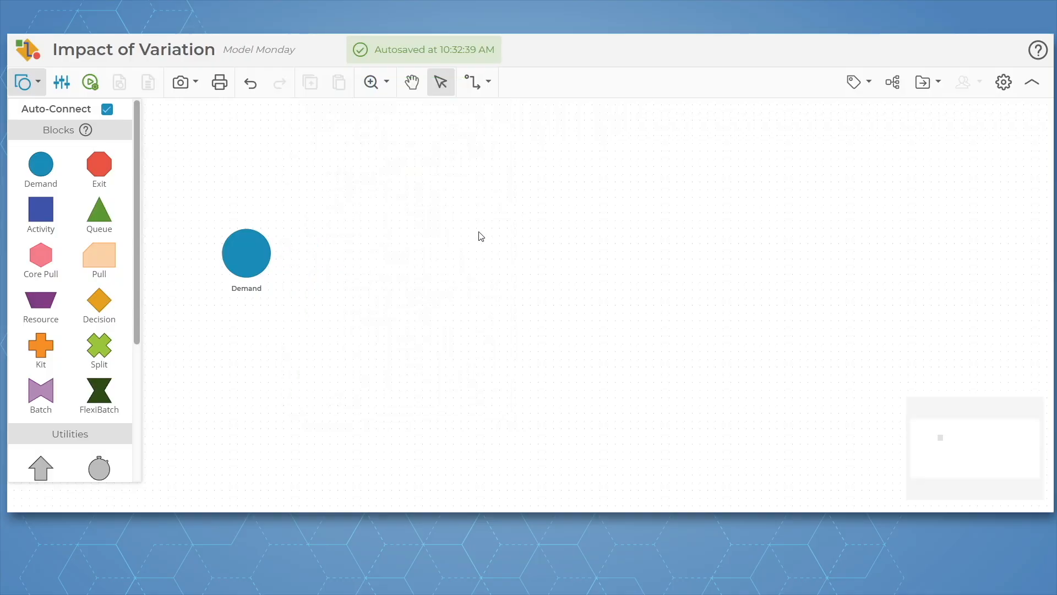
Add a Split block connected after the Demand block and set it to split Combined Items
left_click(253, 251)
left_click_drag(99, 348, 333, 251)
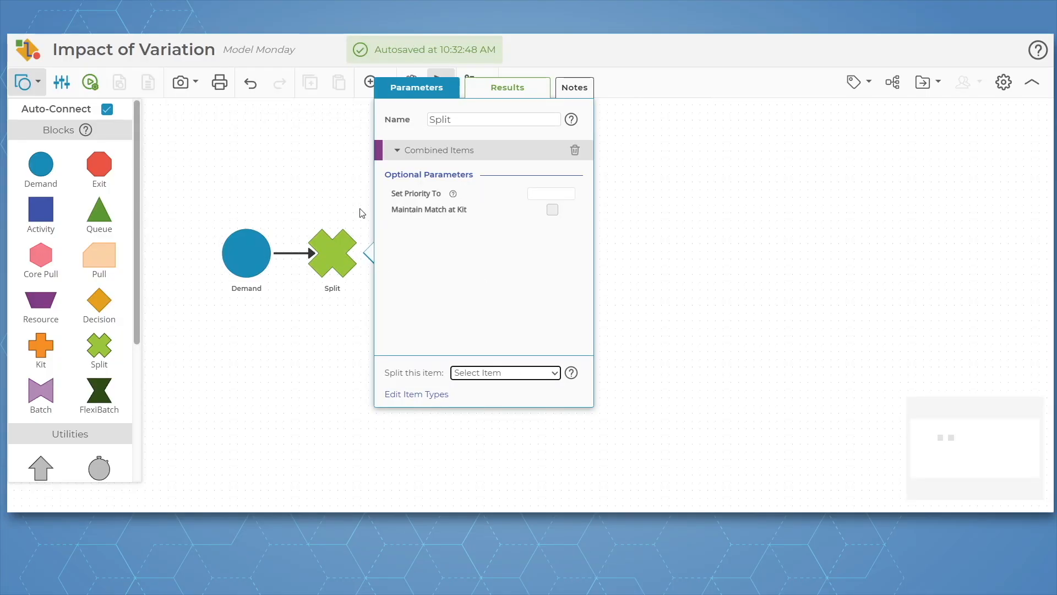
left_click(297, 191)
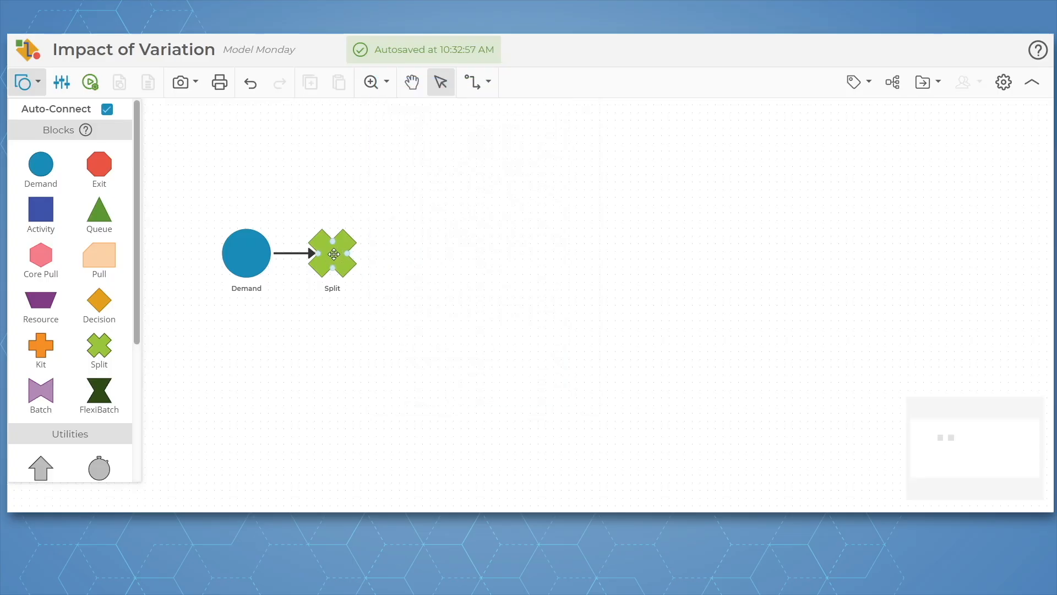
Add a Queue block connected from the Split, above and beyond it, and name it Queue 1
left_click(334, 254)
left_click_drag(99, 212, 430, 165)
double_click(430, 164)
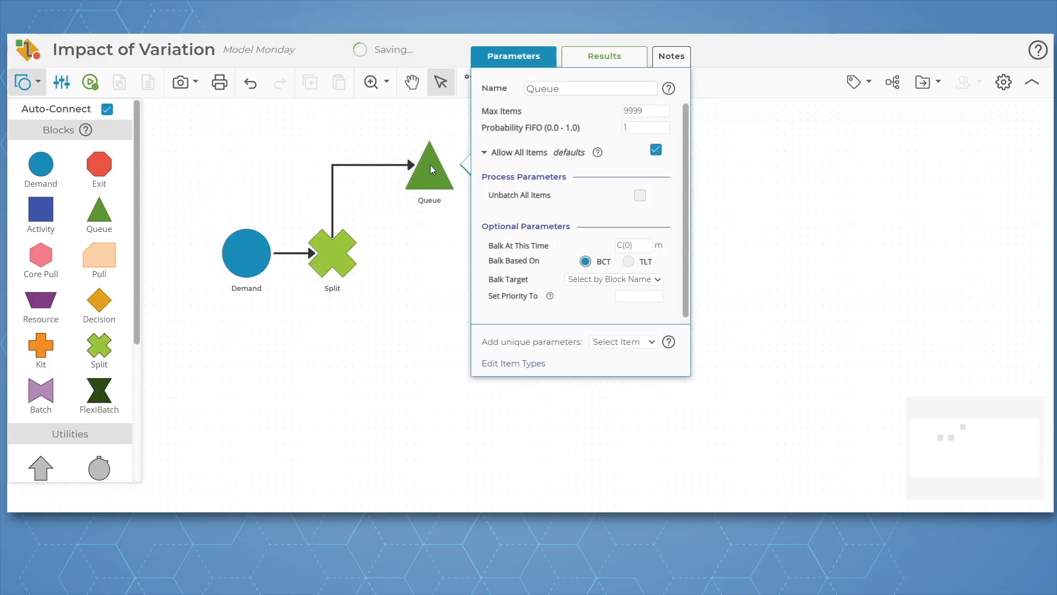
double_click(561, 89)
left_click(560, 89)
type("1")
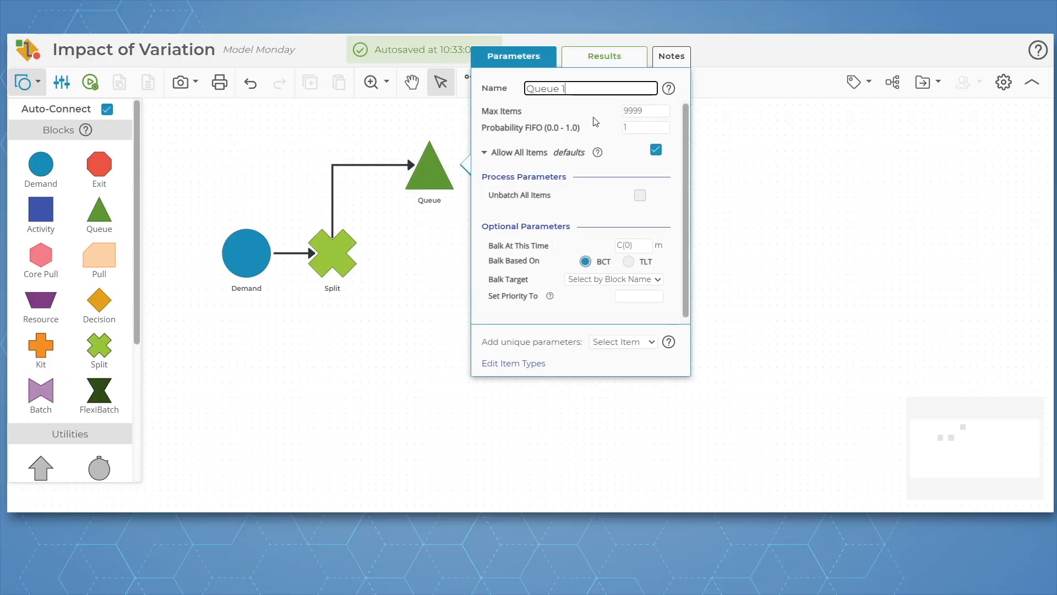
Stop Queue 1 from allowing all items and add unique parameters for Line 1 only
left_click(656, 150)
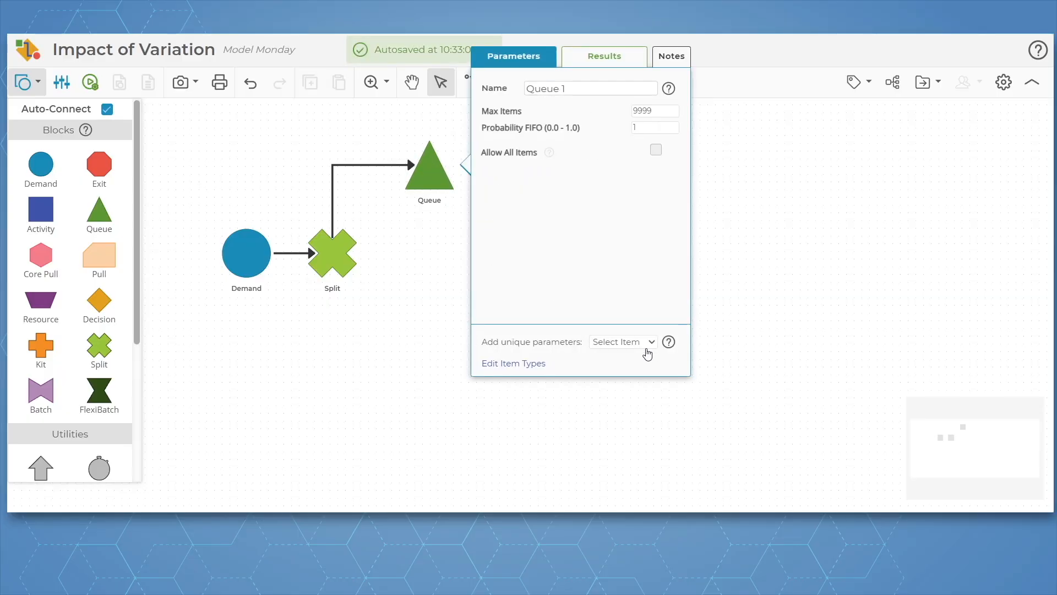
left_click(623, 379)
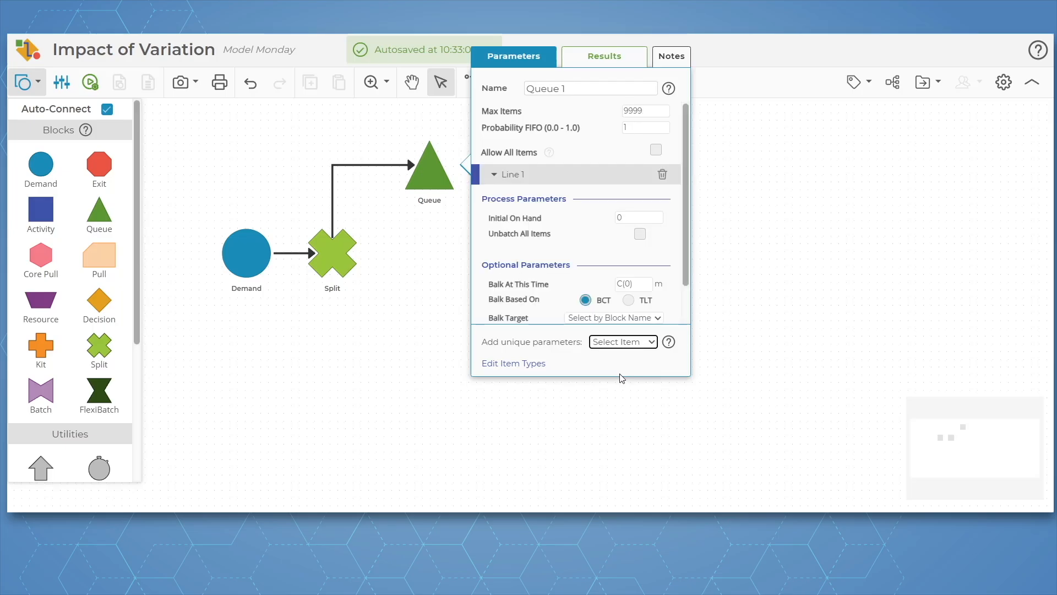
left_click(422, 298)
Add a second Queue block connected from the Split, below Queue 1, and name it Queue 2
left_click(322, 255)
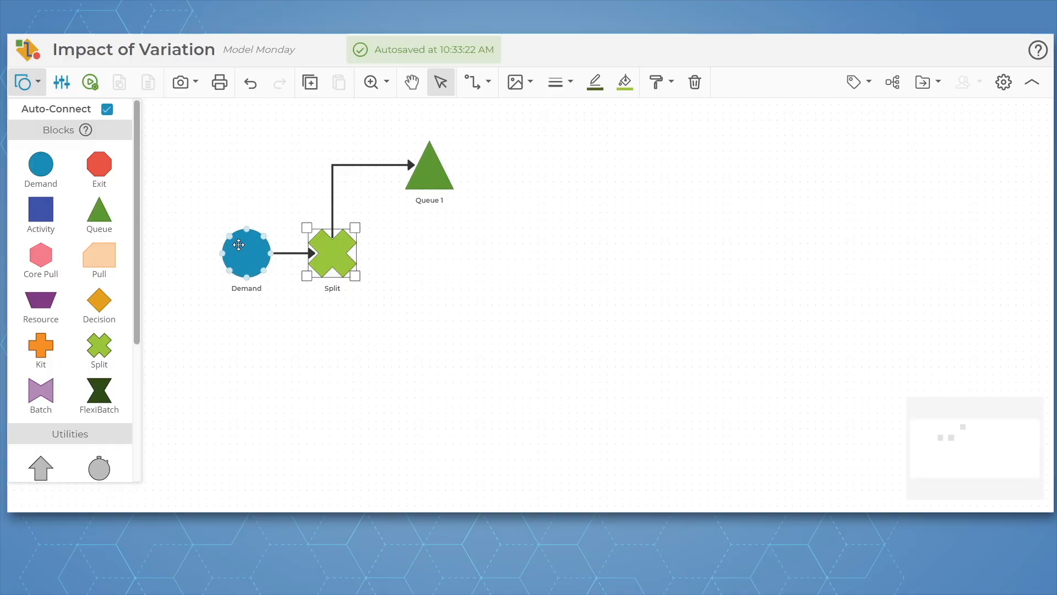
left_click_drag(100, 220, 429, 337)
double_click(430, 344)
double_click(584, 203)
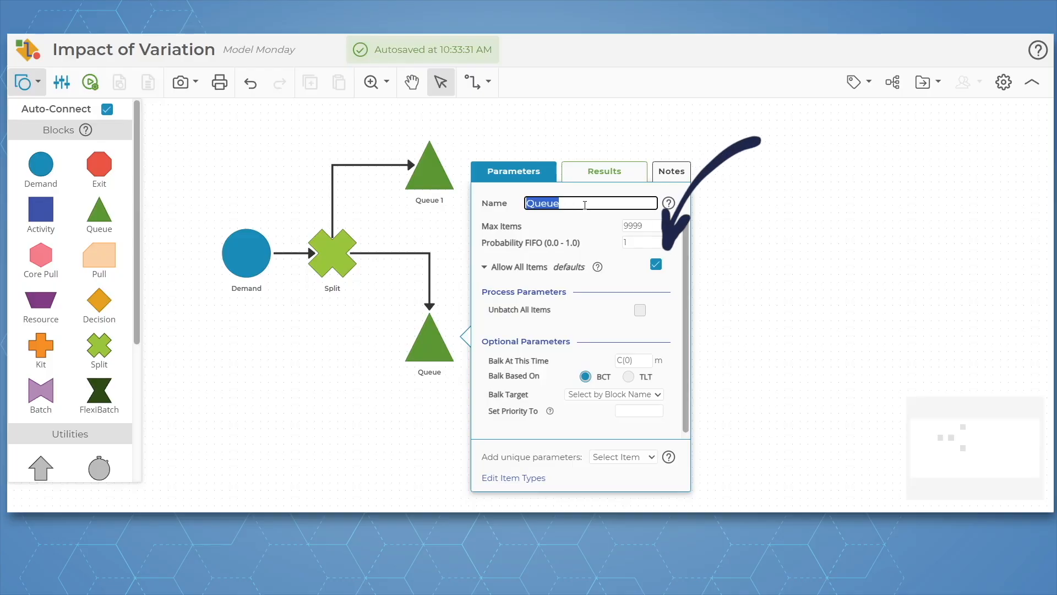
left_click(585, 203)
Stop Queue 2 from allowing all items and add unique parameters for Line 2 only
left_click(656, 265)
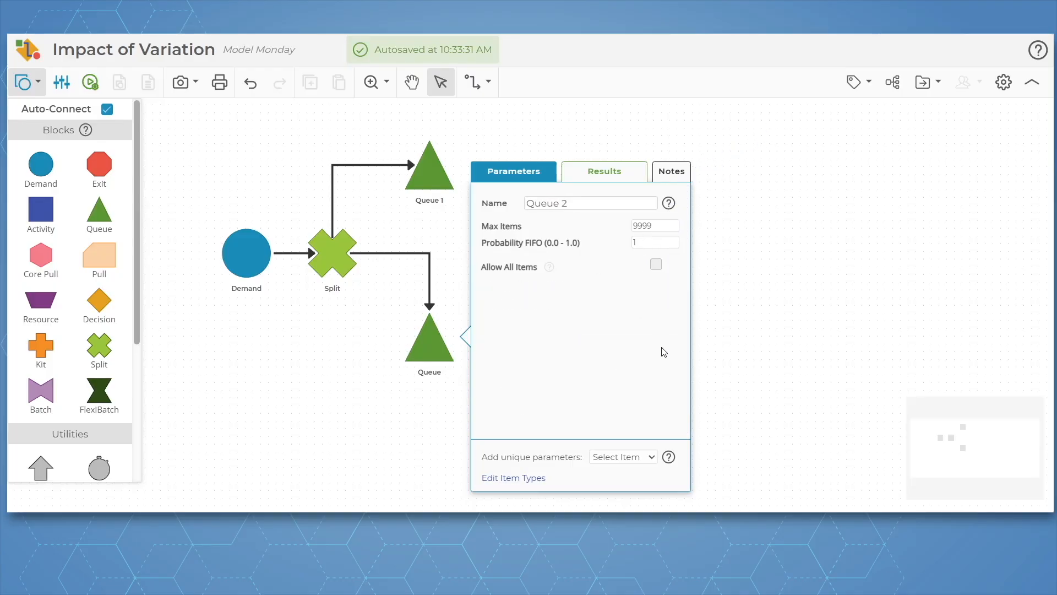
left_click(627, 428)
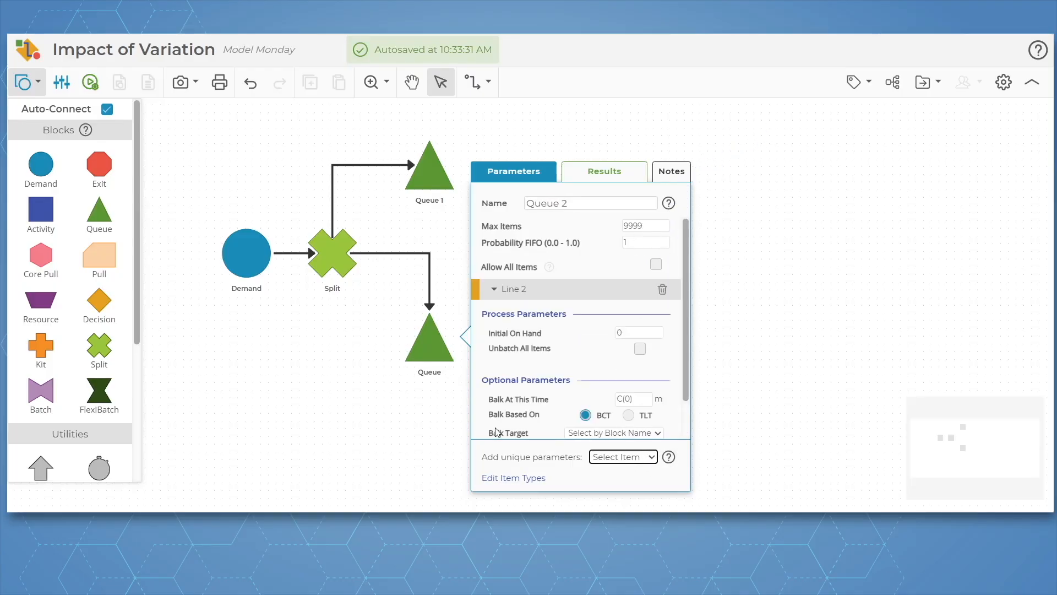
left_click(368, 286)
Replace the connector between the Split and Queue 2 with one leaving the underside of the Split
left_click(385, 254)
key("Delete")
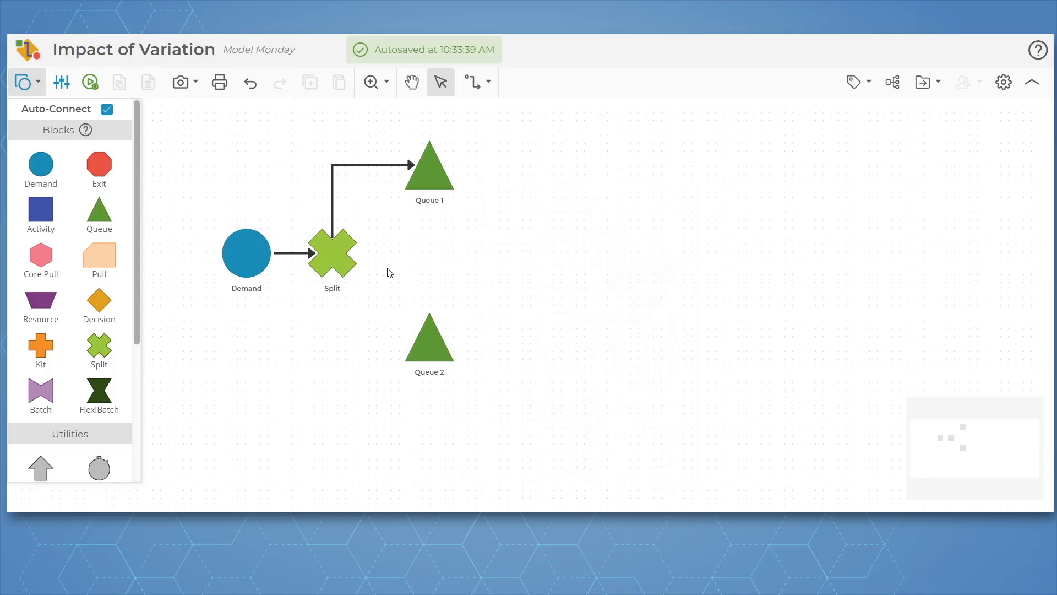
left_click_drag(332, 273, 428, 338)
Add an Activity block connected after Queue 1 and name it Labeling 1
left_click(427, 174)
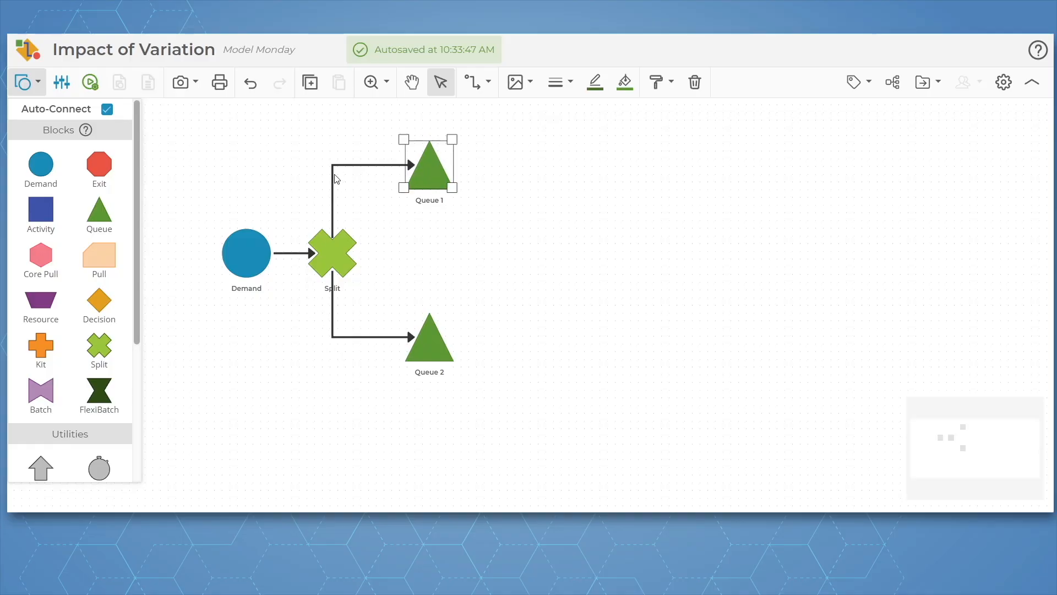
left_click_drag(47, 223, 552, 168)
double_click(393, 89)
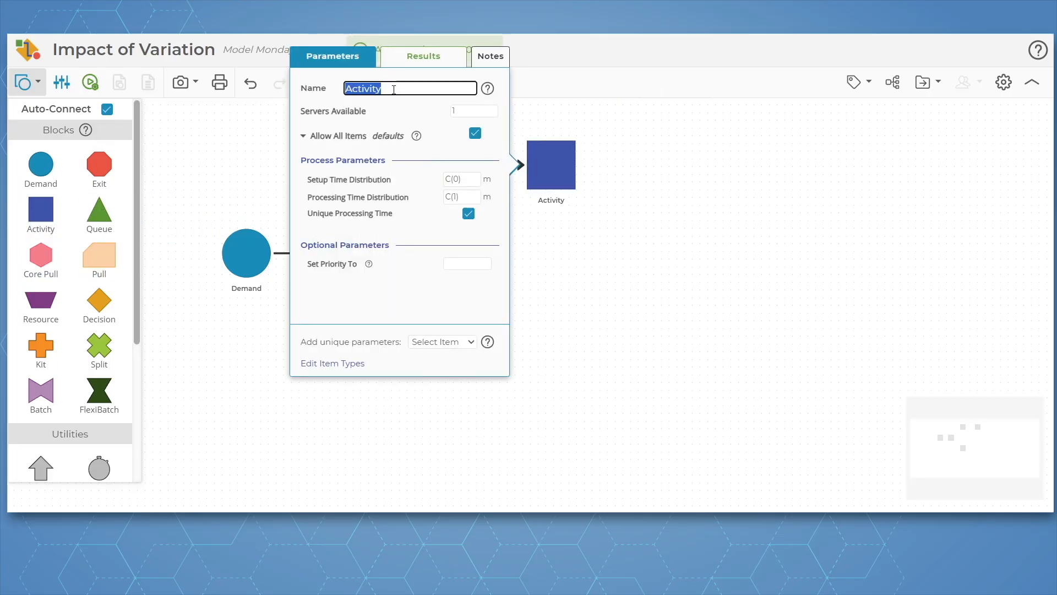
type("Labeling 1")
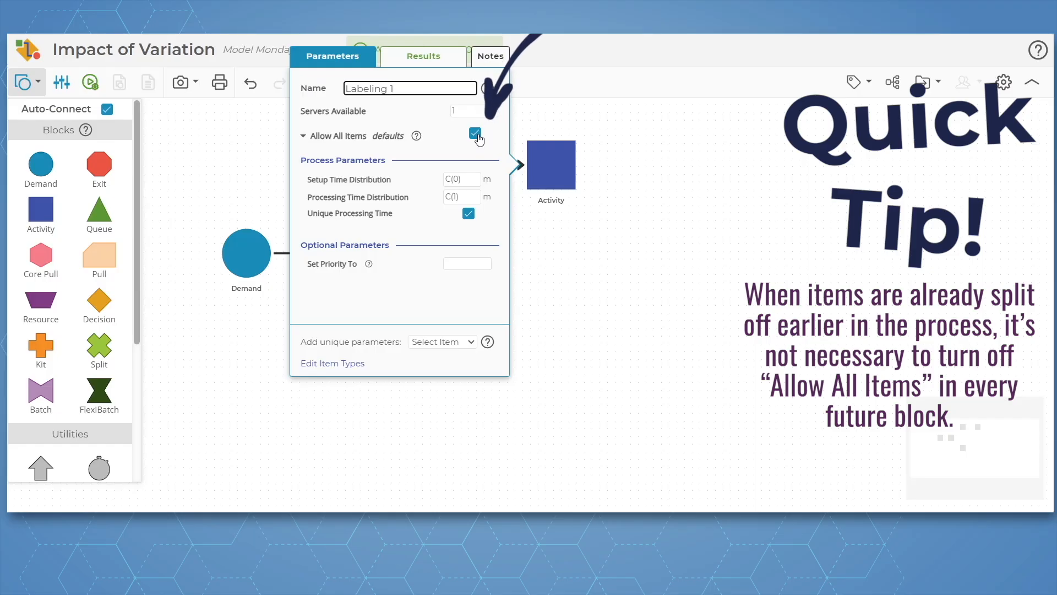
Set Labeling 1's processing time to a Normal distribution with a standard deviation of 0.6
left_click(463, 197)
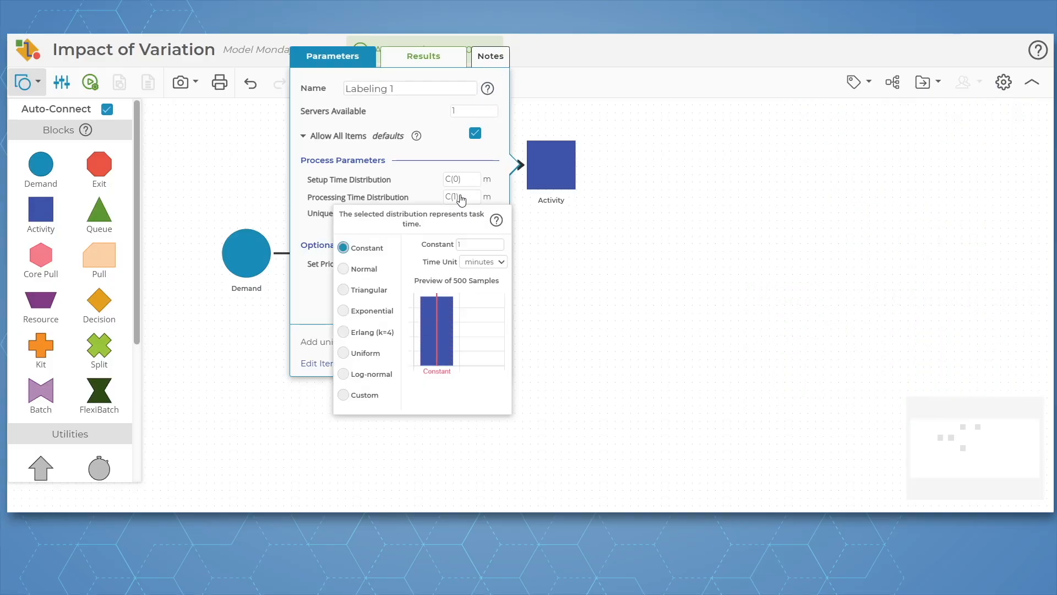
left_click(374, 273)
left_click(470, 258)
type("0.6")
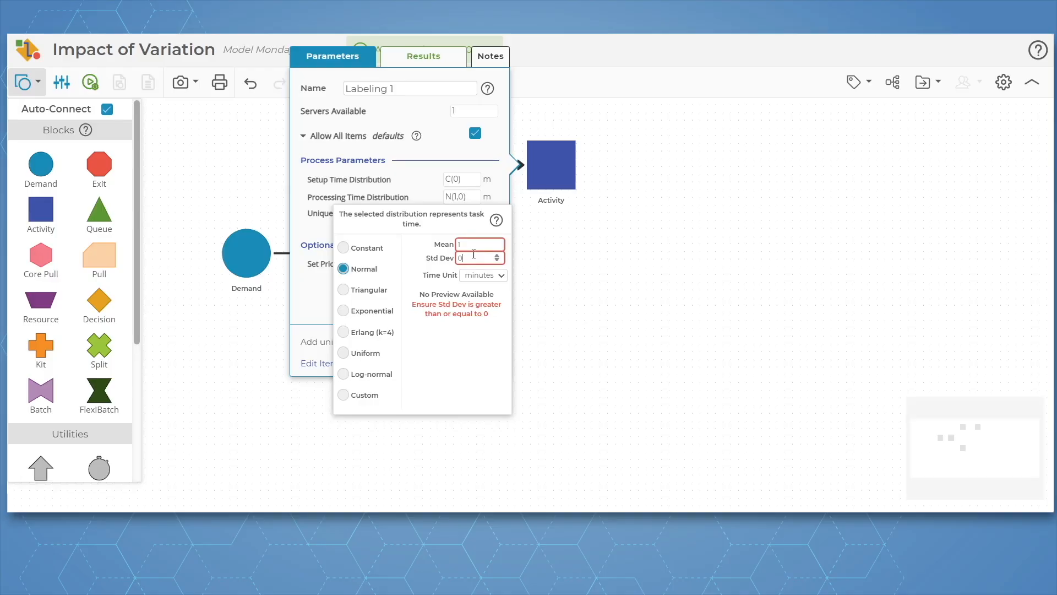
left_click(555, 314)
left_click(555, 314)
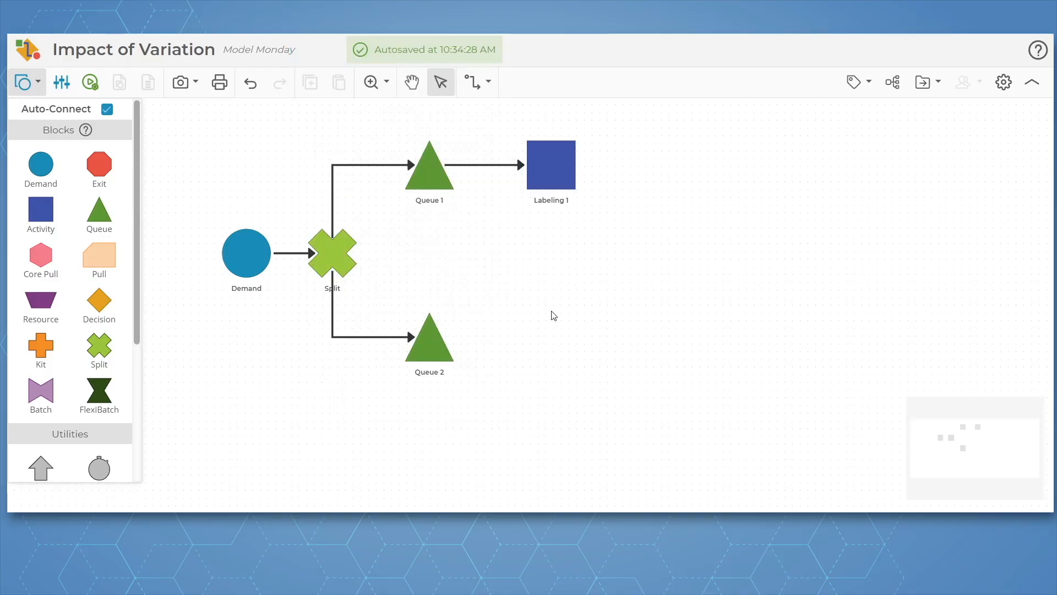
Add an Activity block connected after Queue 2 and name it Labeling 2
left_click(431, 344)
left_click_drag(41, 211, 548, 340)
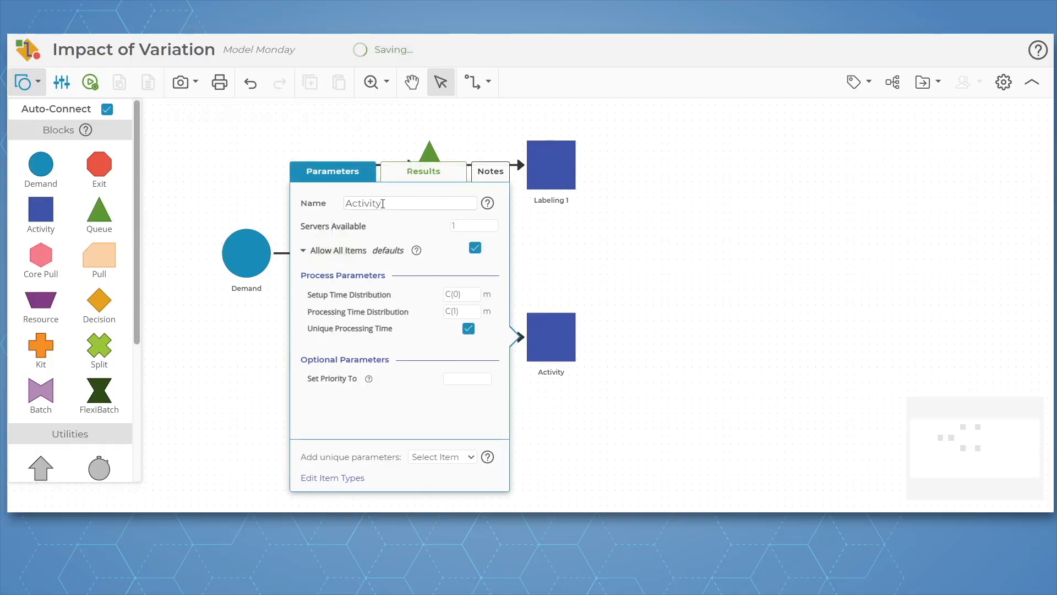
double_click(383, 203)
type("Labeling 2")
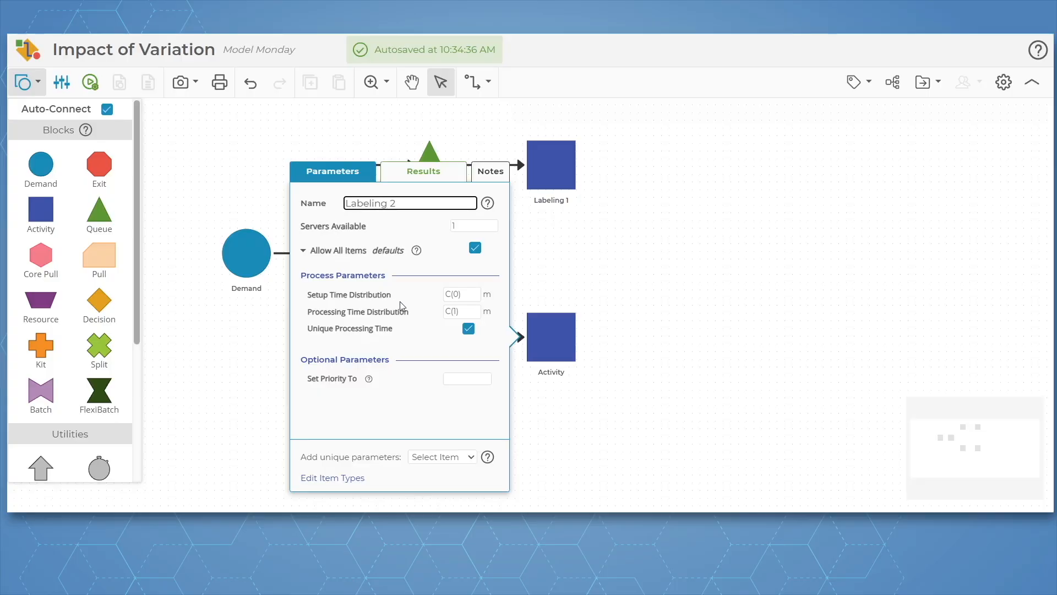
Set Labeling 2's processing time to a Normal distribution with a standard deviation of 0.1
left_click(457, 312)
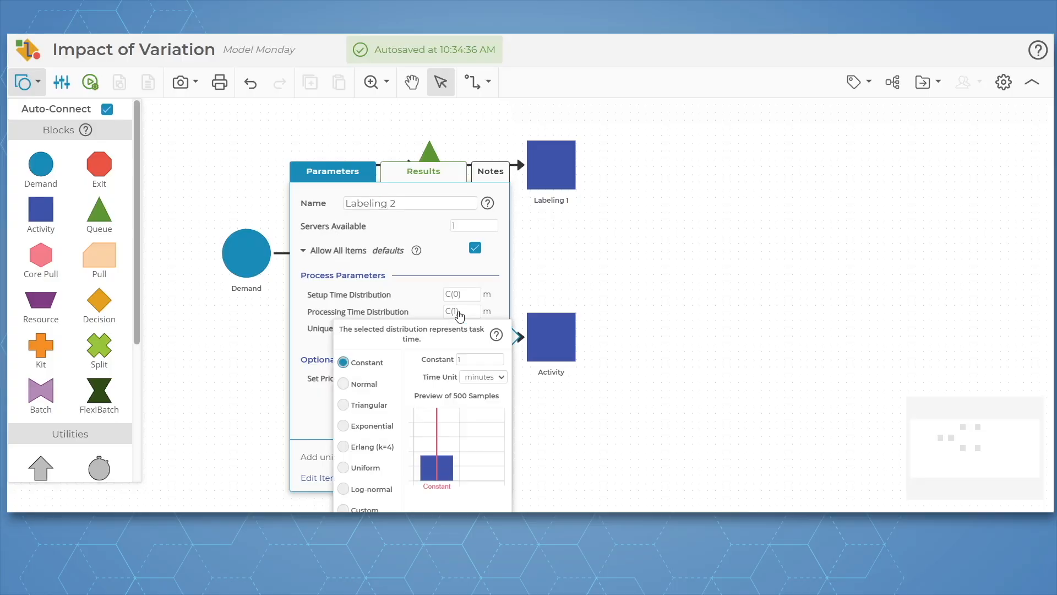
left_click(363, 389)
left_click(479, 373)
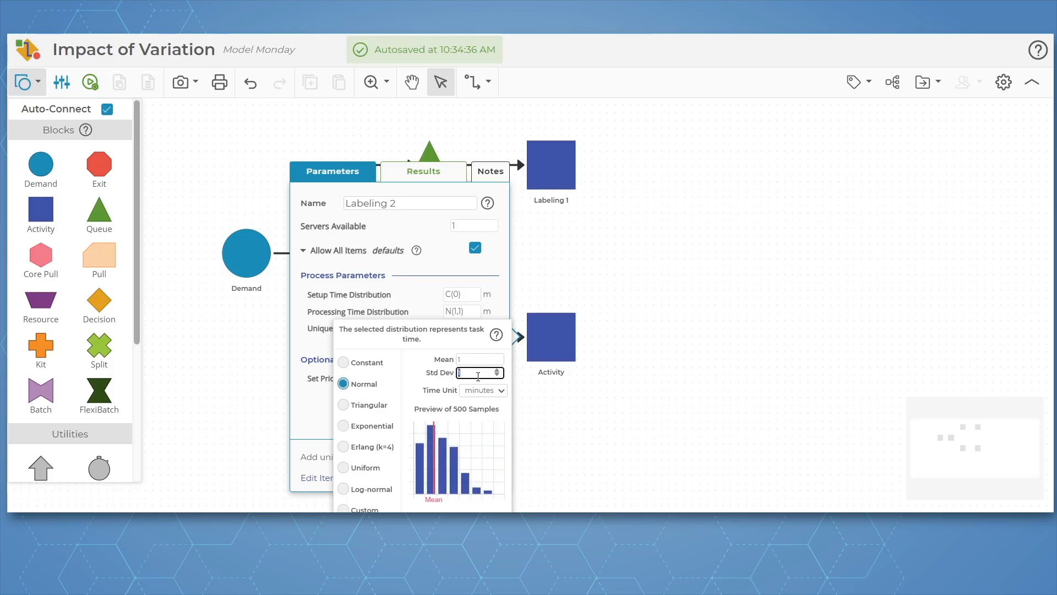
type("0.1")
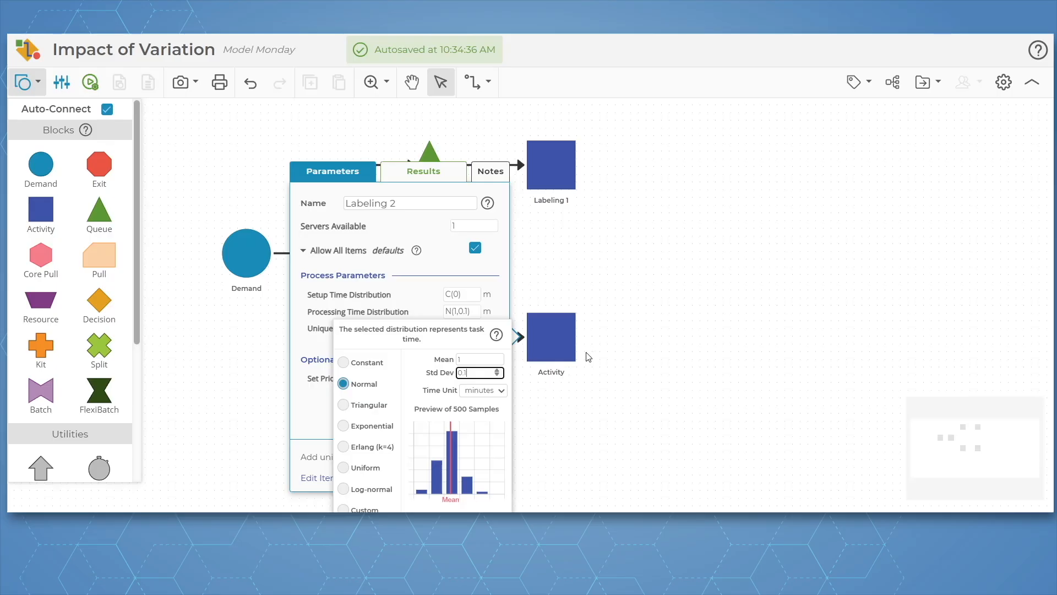
left_click(667, 346)
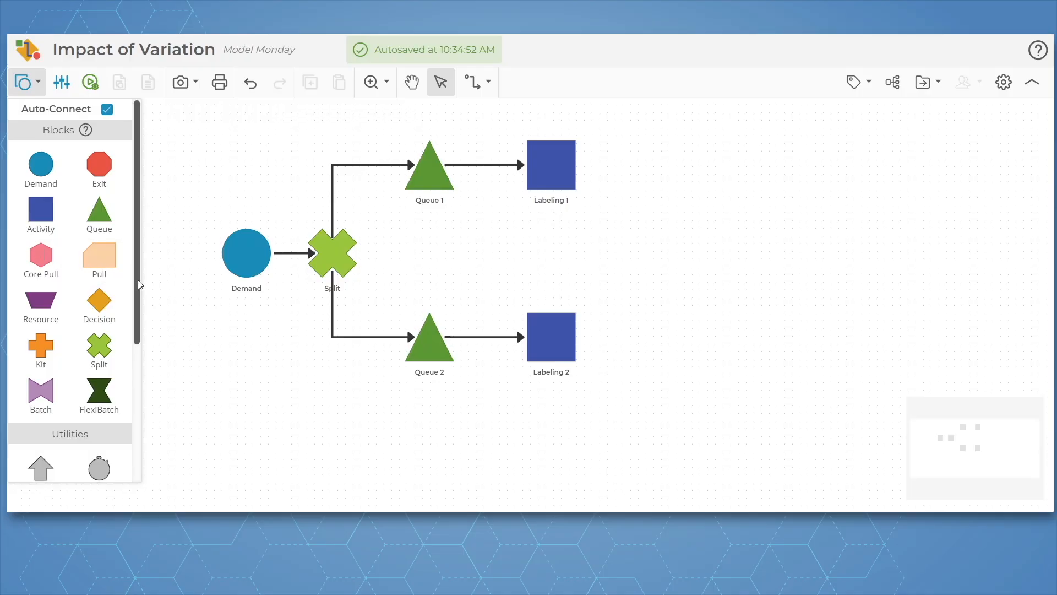
Add a text label below Labeling 1 reading "Mean = 1 Stdev = 0.6" on two lines
left_click_drag(137, 230, 139, 354)
left_click_drag(69, 319, 548, 237)
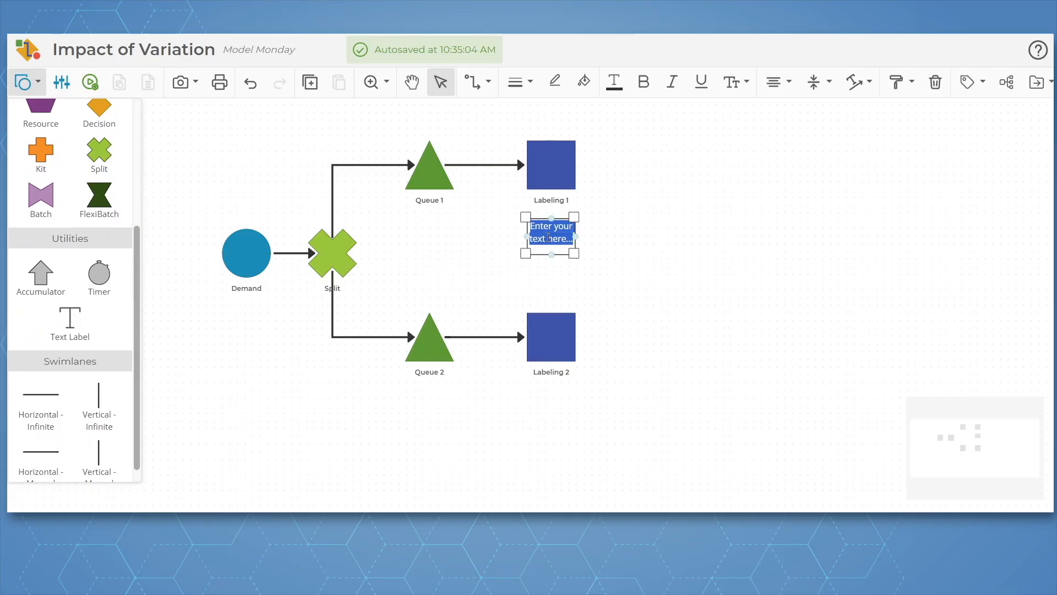
type("Mean =")
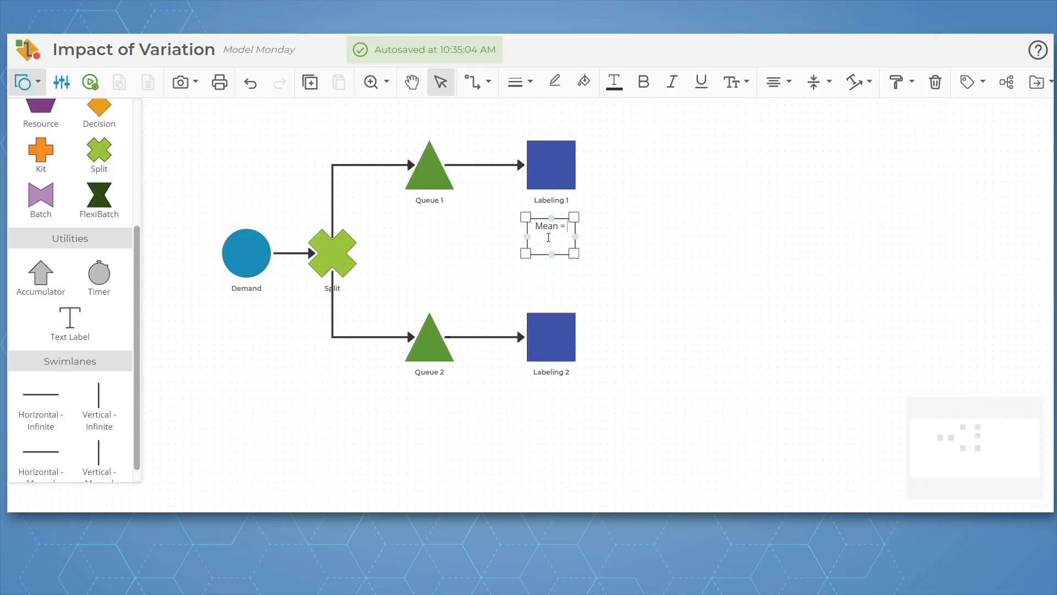
type(" 1 Stdev = 0.6")
Add a text label below Labeling 2 reading "Mean = 1 Stdev = 0.1" on two lines
double_click(551, 414)
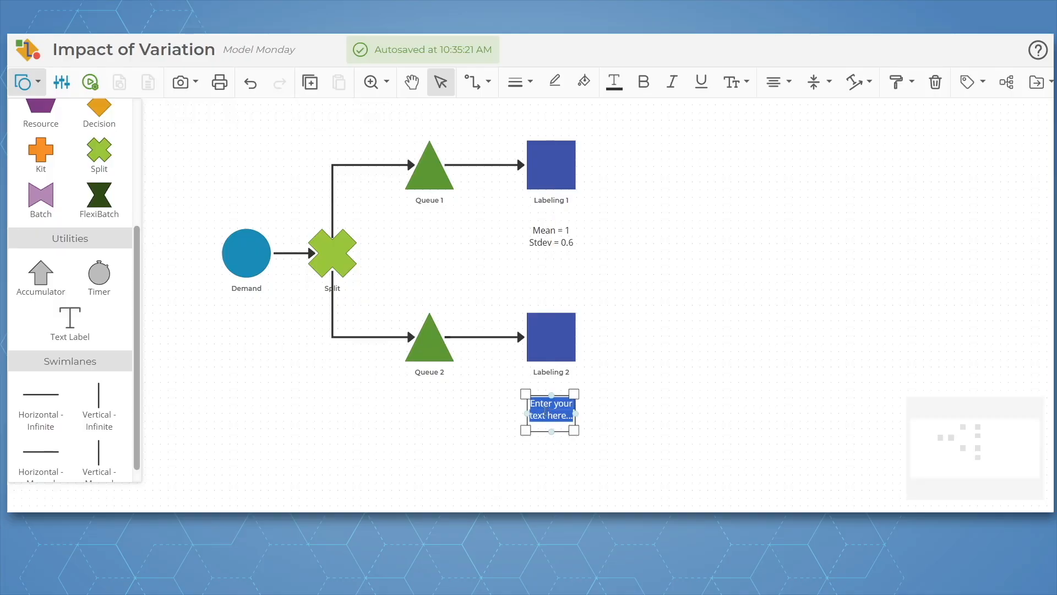
type("Mean = 1 Stdev = 0.1")
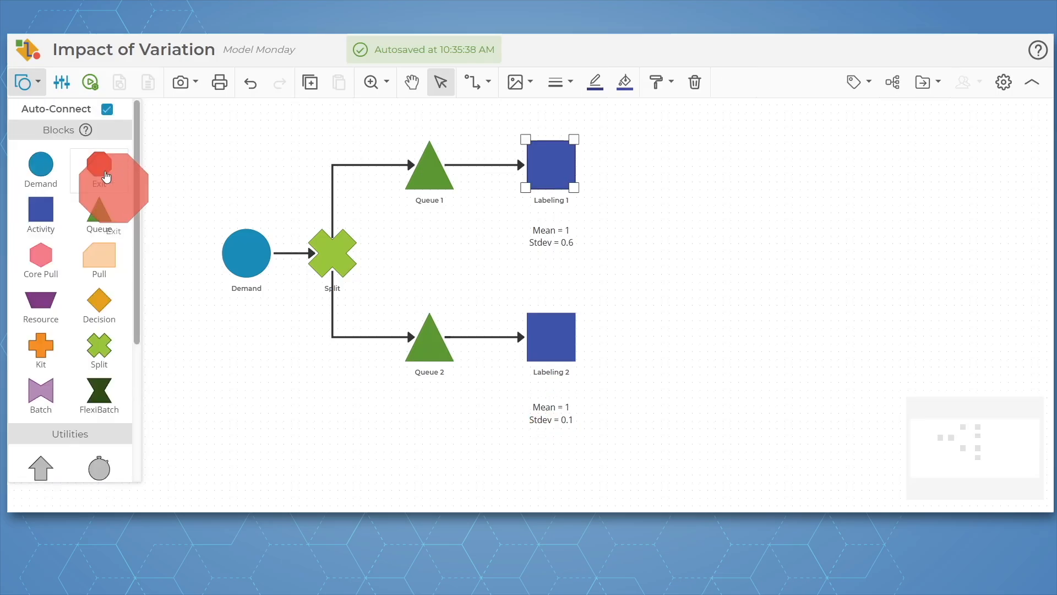
Add an Exit block connected after Labeling 1 and name it Exit 1
left_click_drag(99, 165, 666, 169)
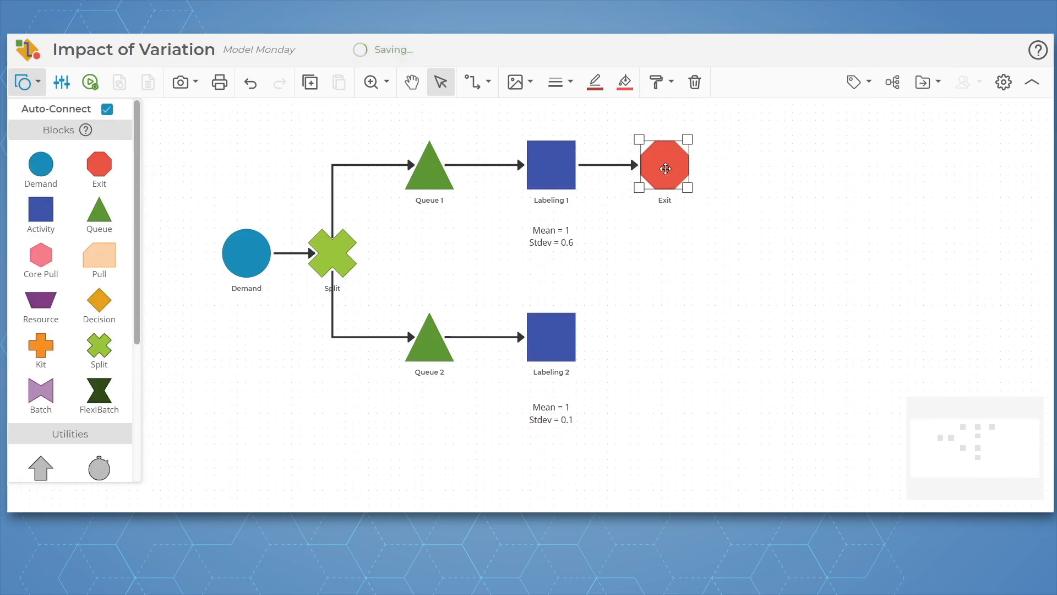
double_click(665, 168)
left_click(486, 87)
left_click(487, 86)
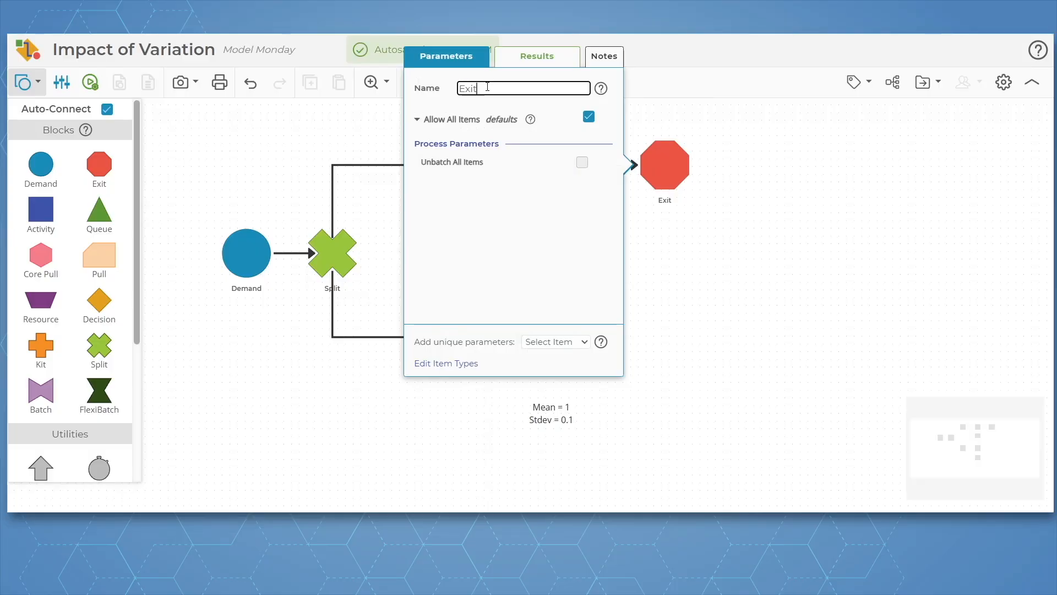
type("1")
left_click(760, 265)
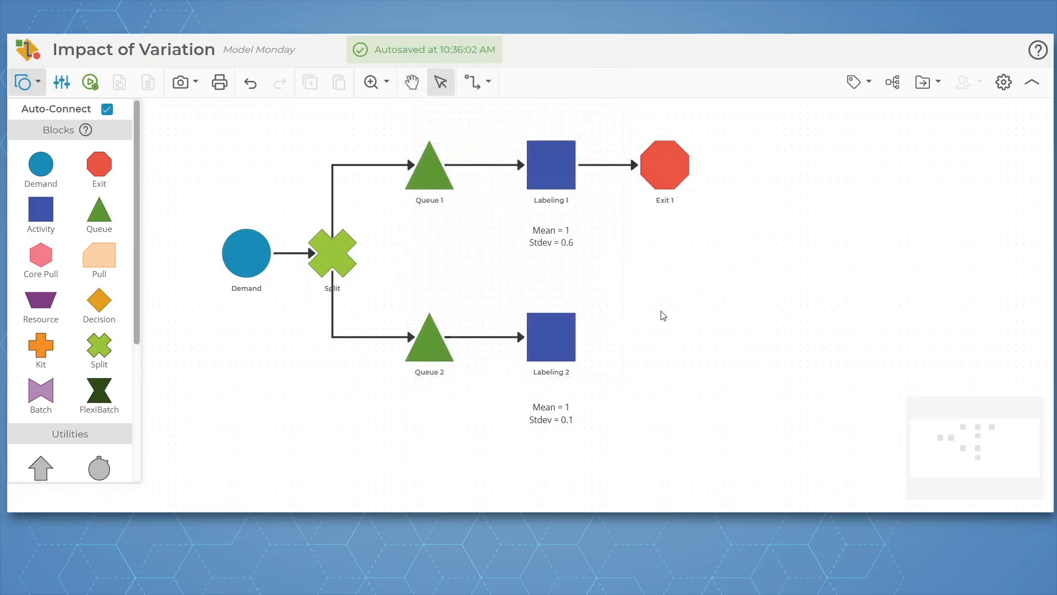
Add an Exit block connected after Labeling 2 and name it Exit 2
left_click(574, 336)
left_click_drag(102, 168, 666, 338)
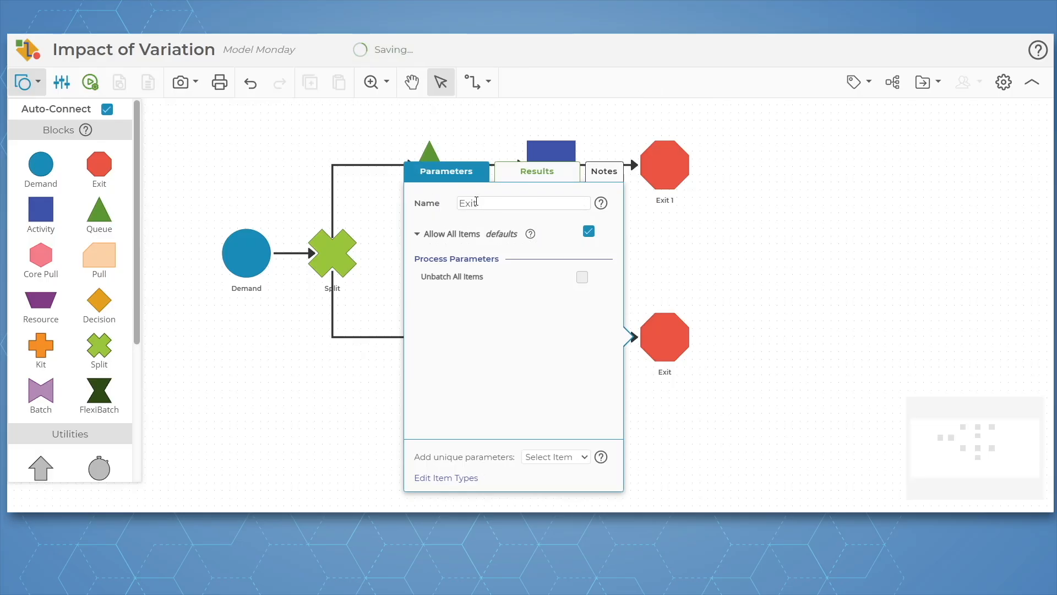
left_click(487, 205)
left_click(486, 203)
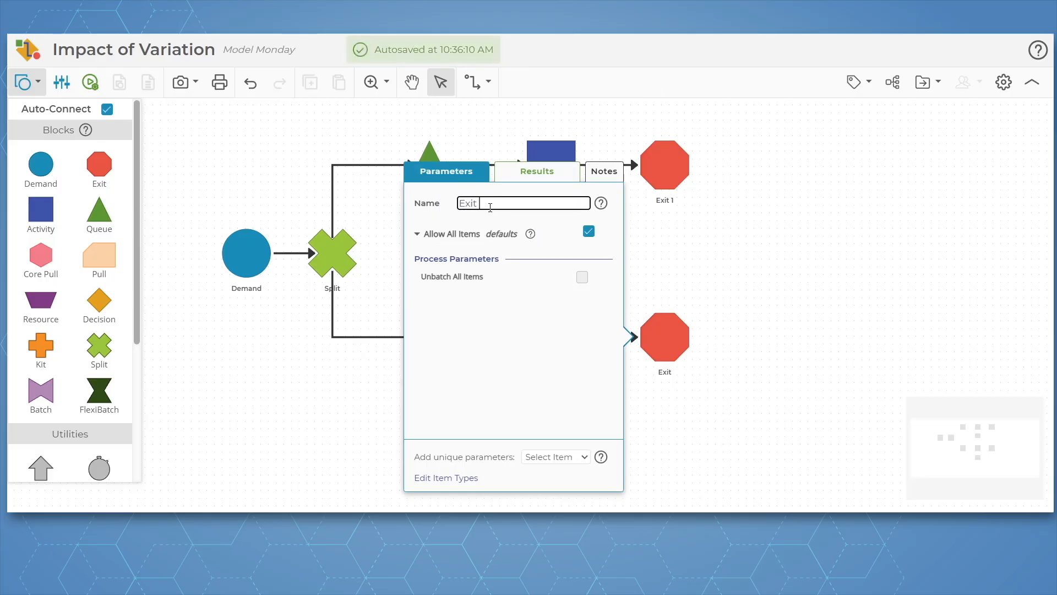
type("2")
left_click(729, 263)
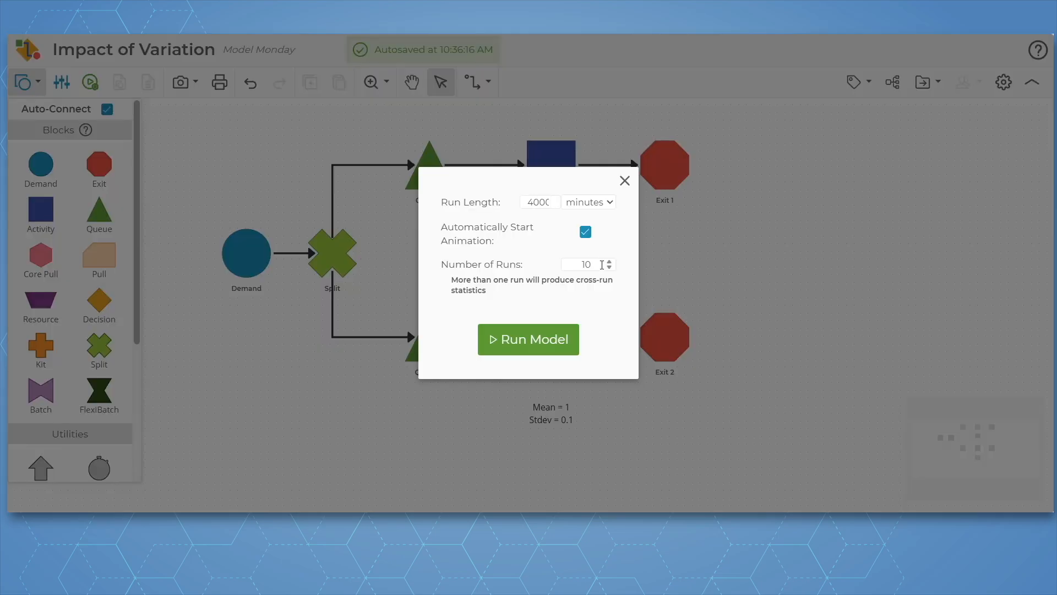
Run the model with the number of runs set to 1 and a run length of 4000 minutes
double_click(602, 265)
type("1")
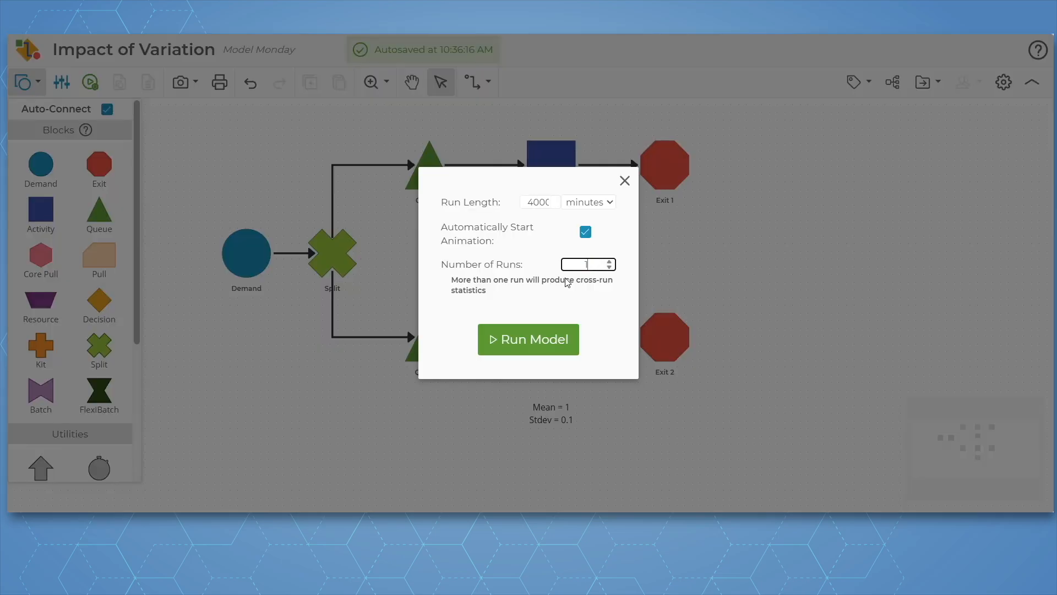
left_click(534, 339)
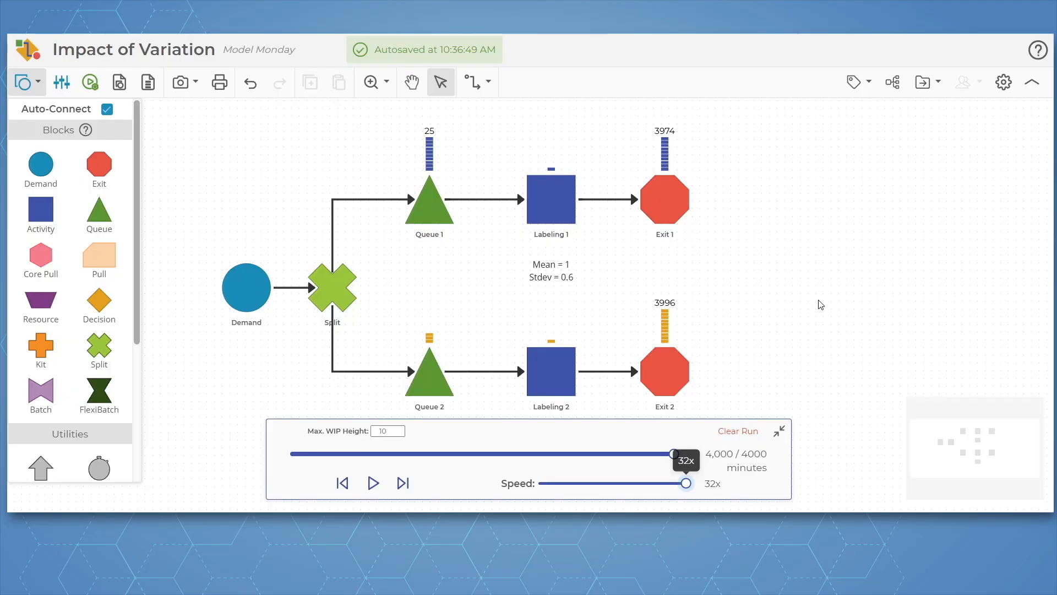
left_click(561, 385)
left_click(445, 194)
Display the TLT (m) metric as a datablock on Exit 1 and apply it to all Exit blocks
double_click(664, 206)
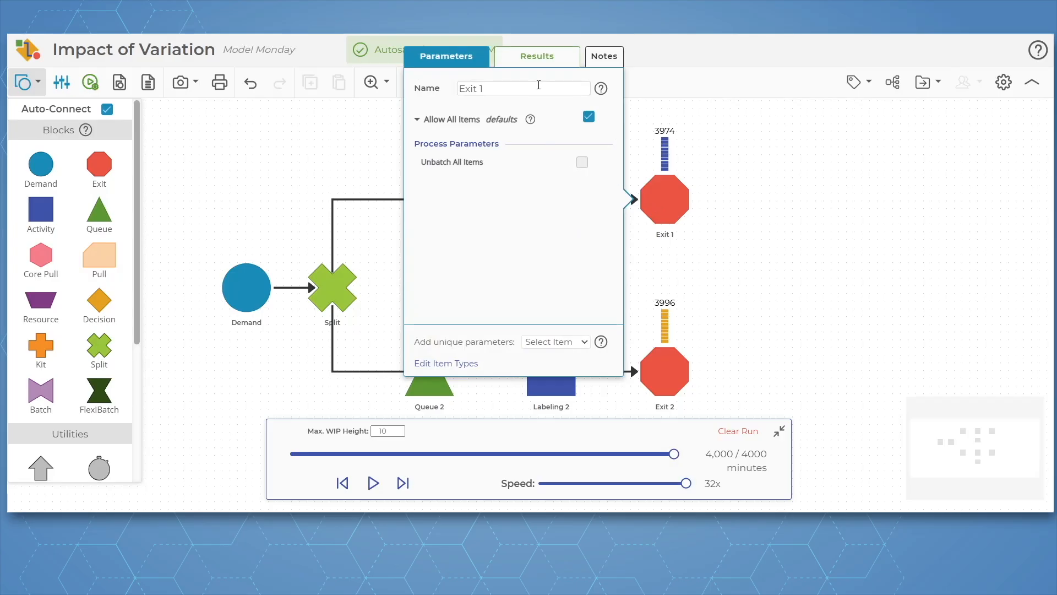
left_click(543, 59)
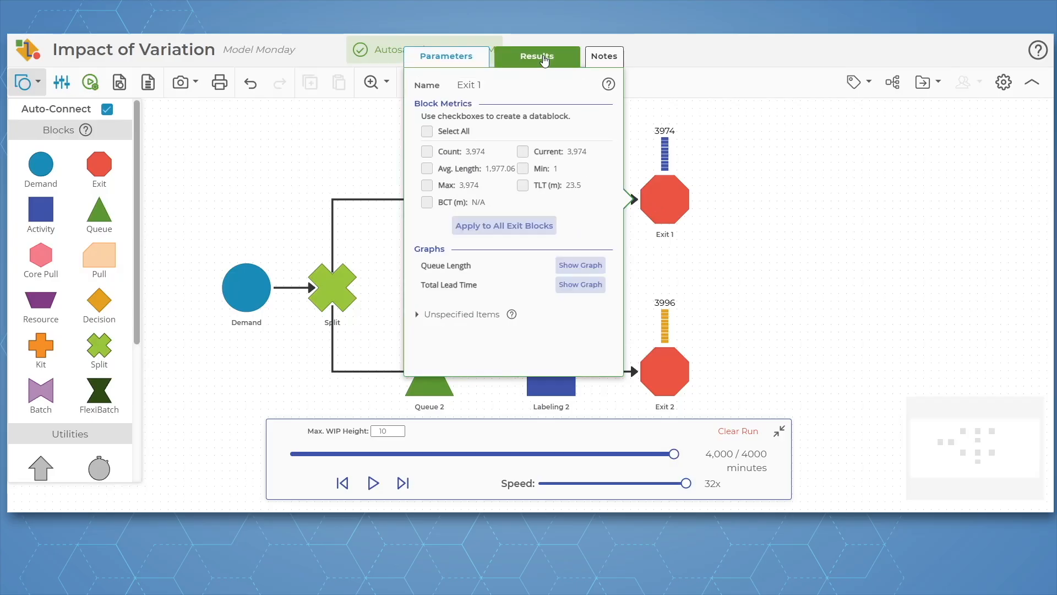
left_click(523, 186)
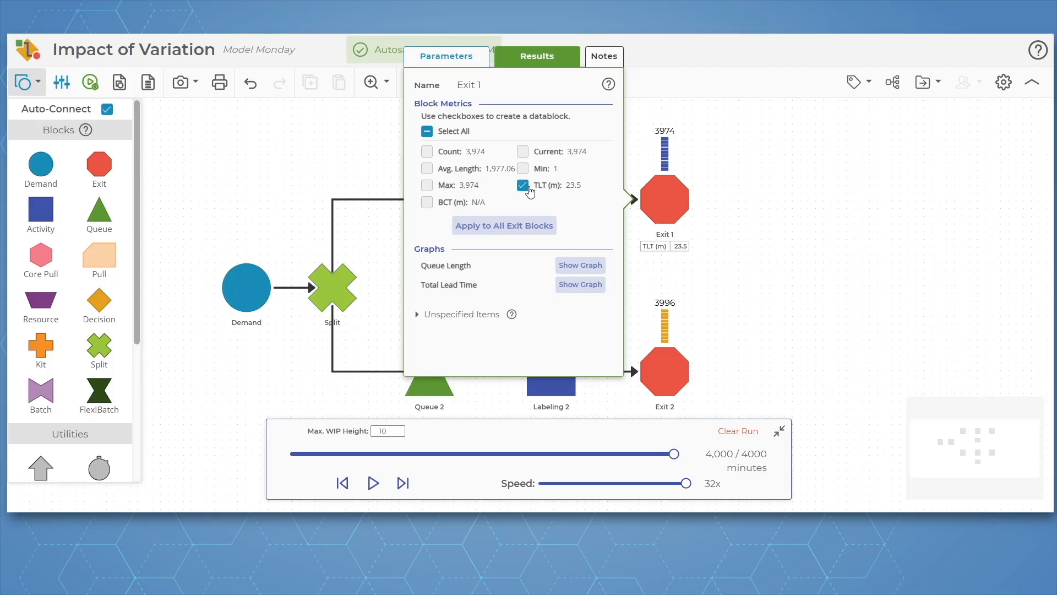
left_click(511, 230)
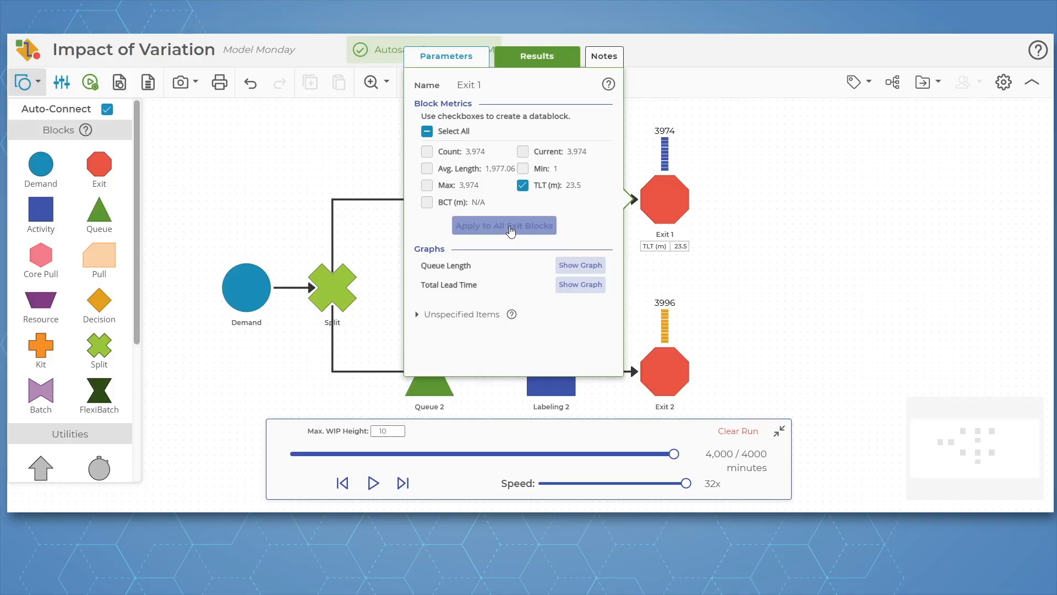
left_click(824, 280)
scroll(824, 281, "down", 1)
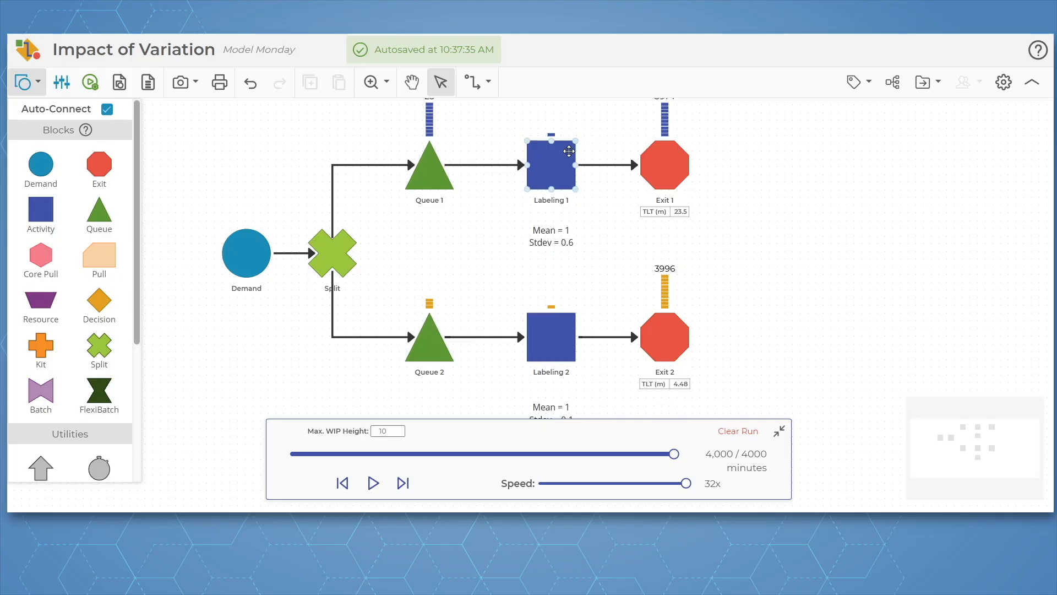
Display the BCT (m) metric as a datablock on Labeling 1 and apply it to all Activity blocks
double_click(555, 157)
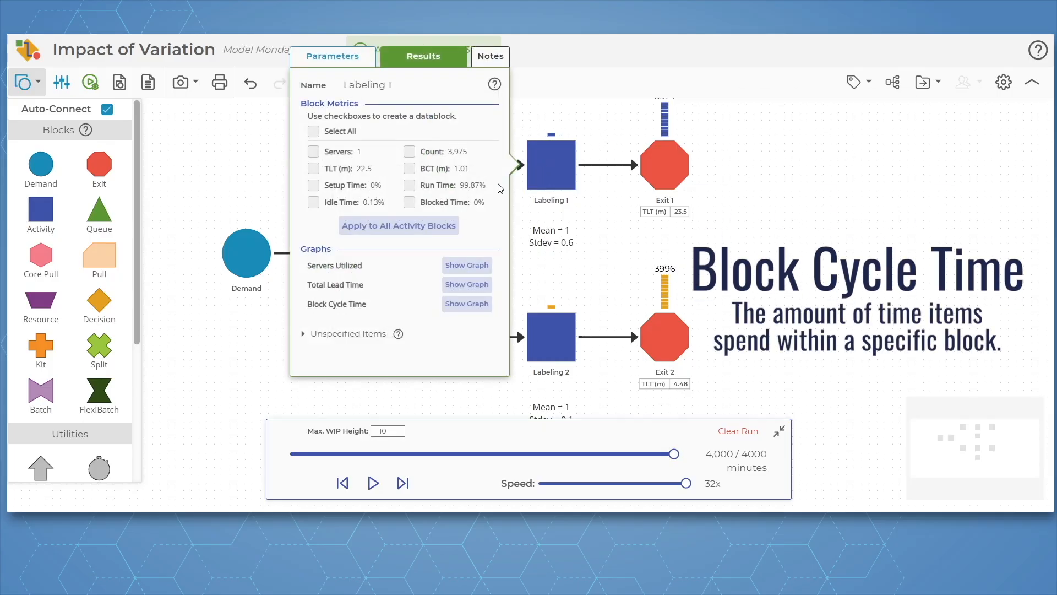
left_click(410, 172)
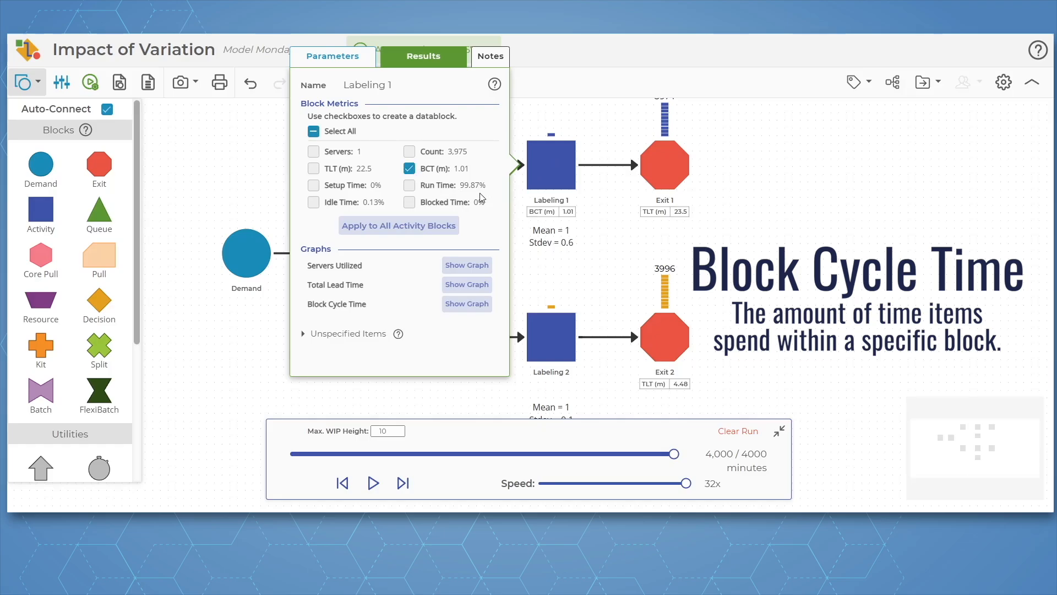
left_click(403, 227)
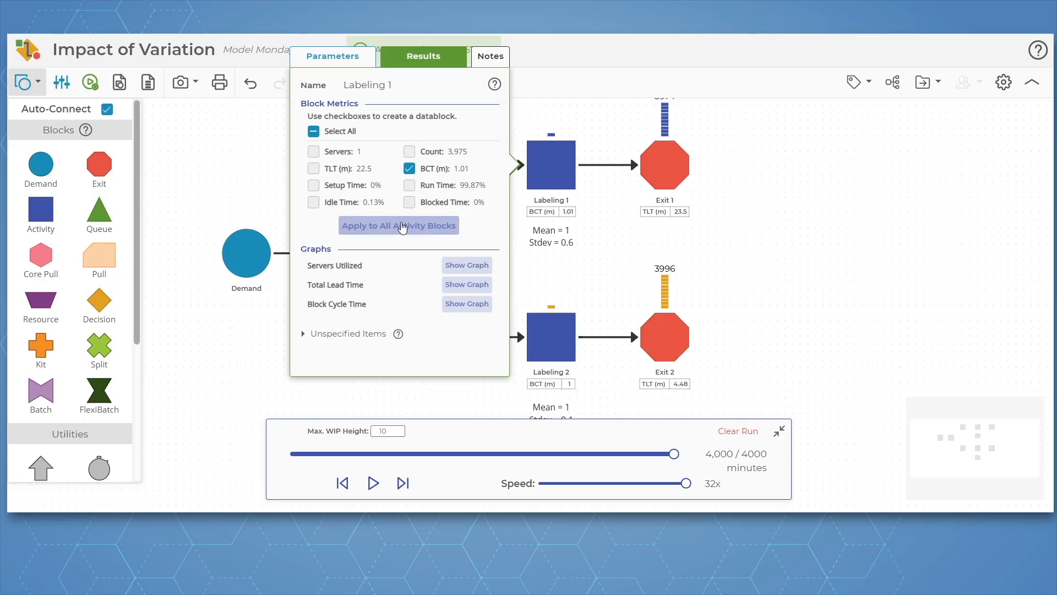
left_click(616, 264)
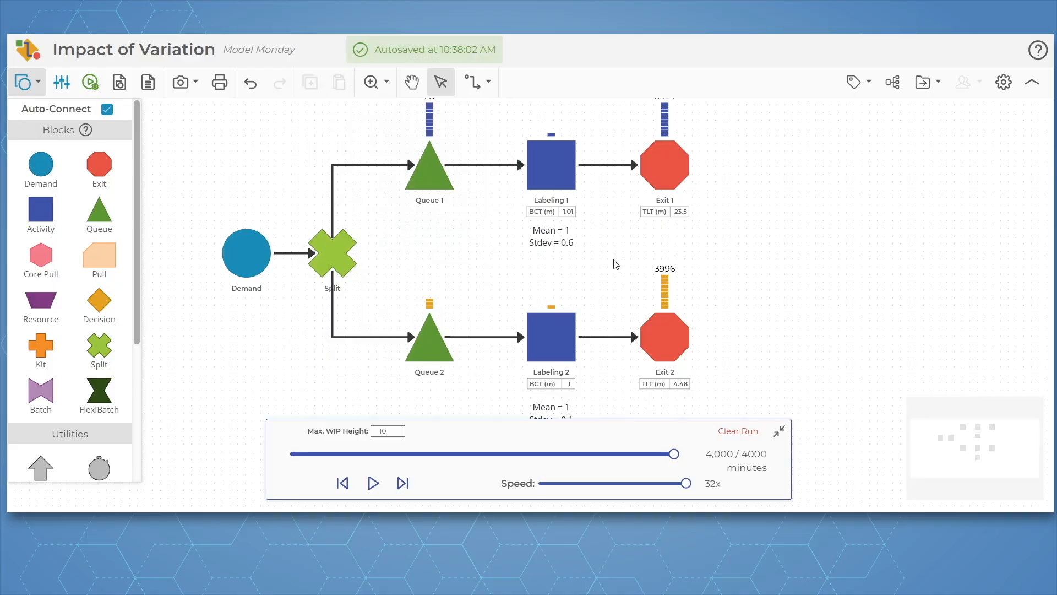
Display Count, Avg. Length, Max and BCT (m) on Queue 1, apply them to all Queue blocks, and collapse the animation bar
left_click(431, 173)
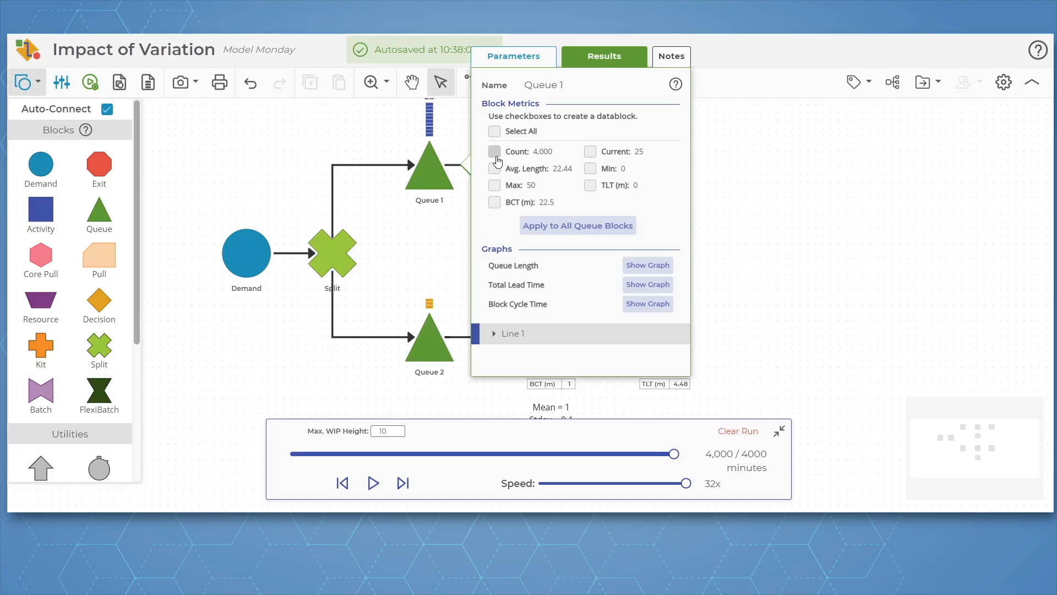
left_click(496, 155)
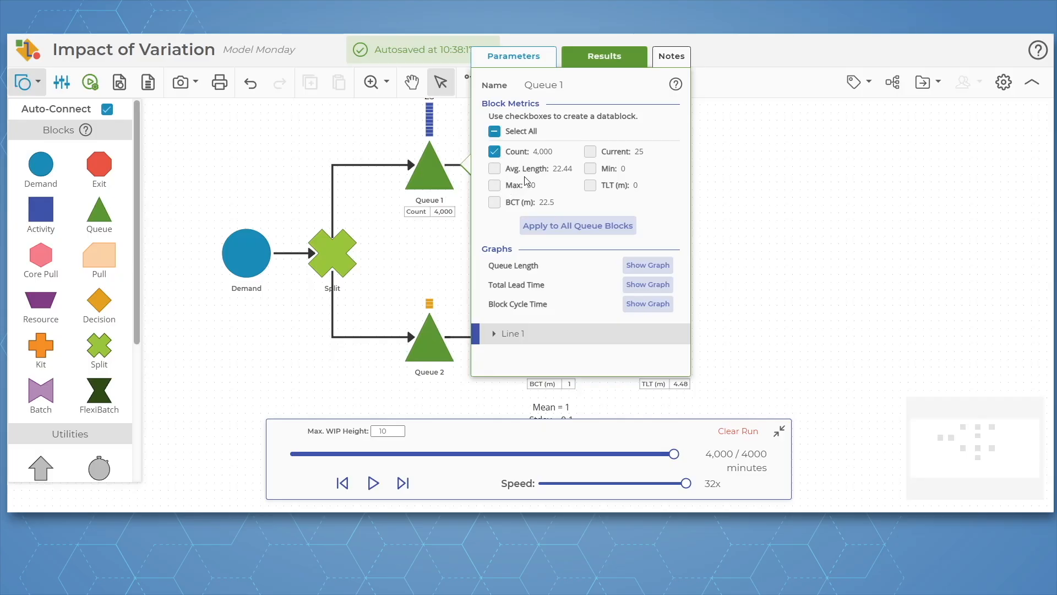
left_click(495, 175)
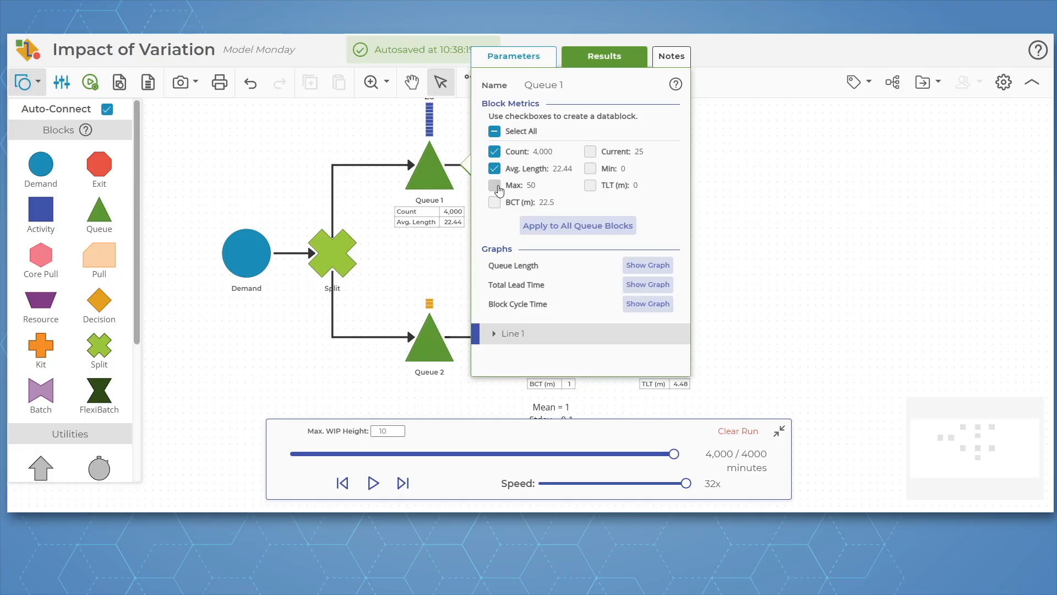
left_click(494, 187)
left_click(508, 208)
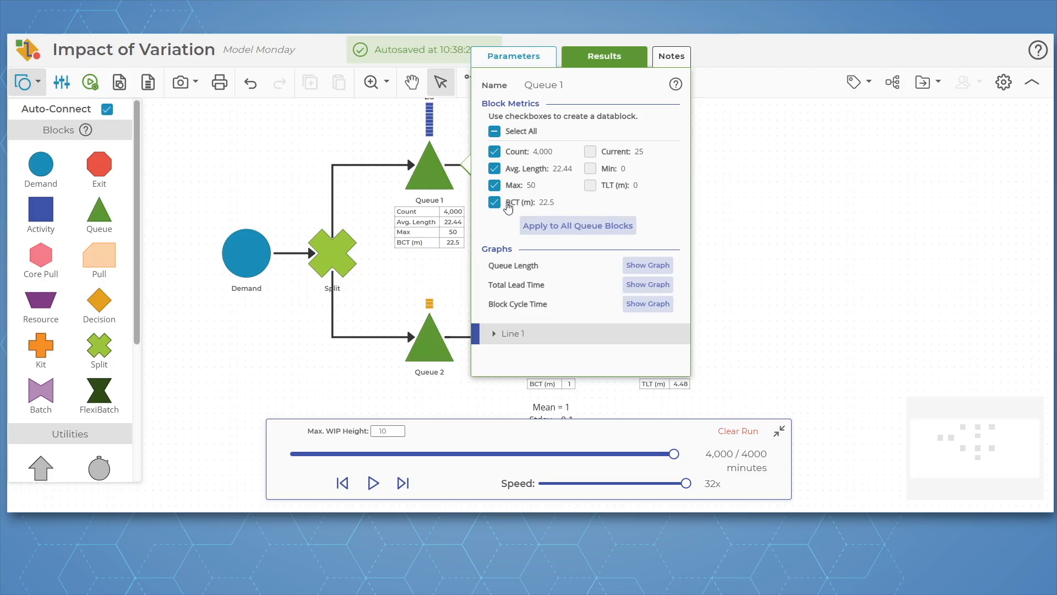
left_click(598, 230)
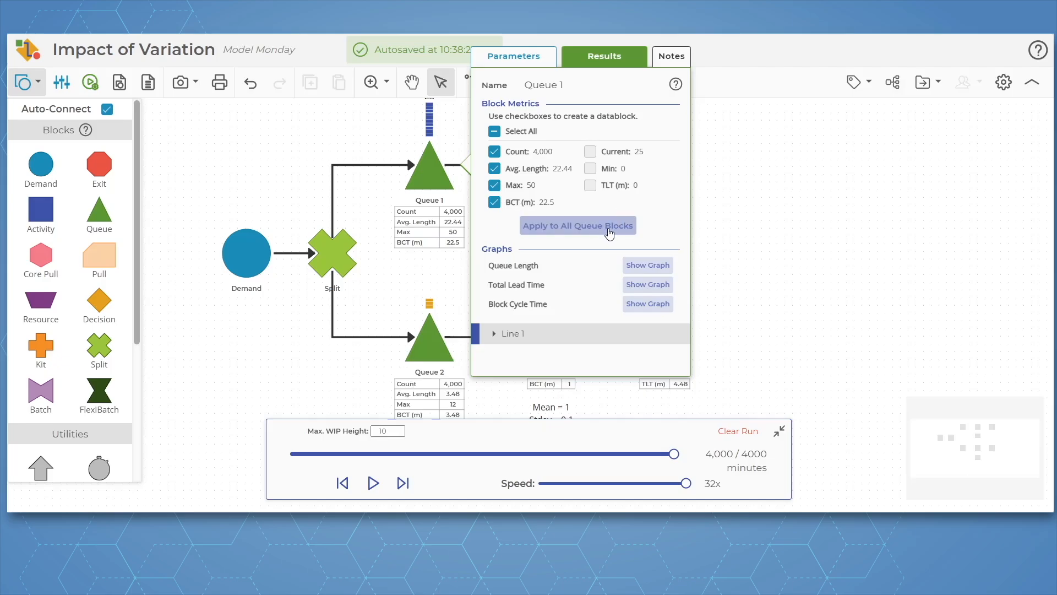
left_click(801, 295)
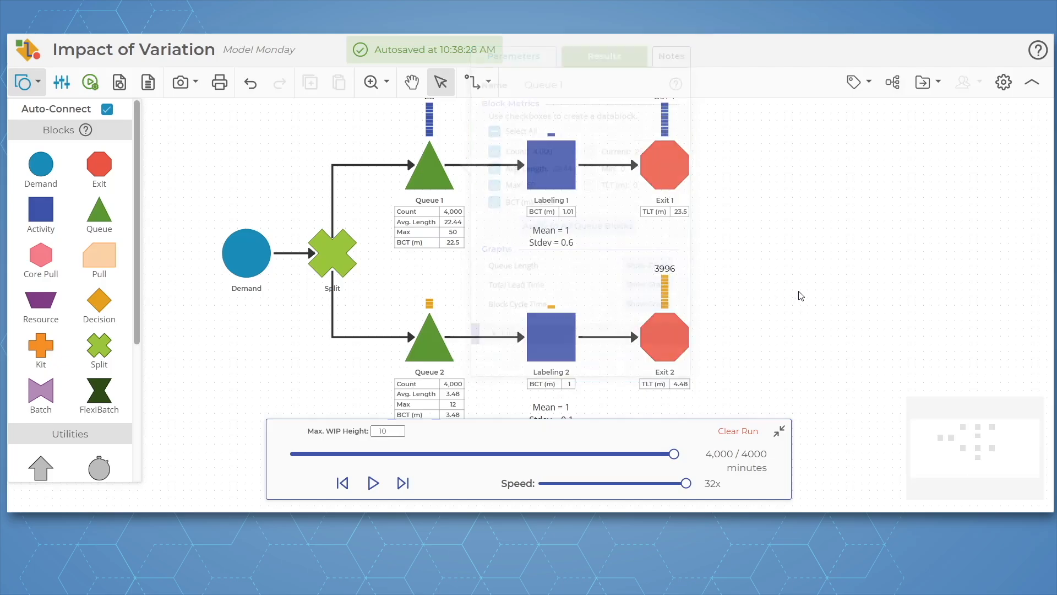
left_click(779, 431)
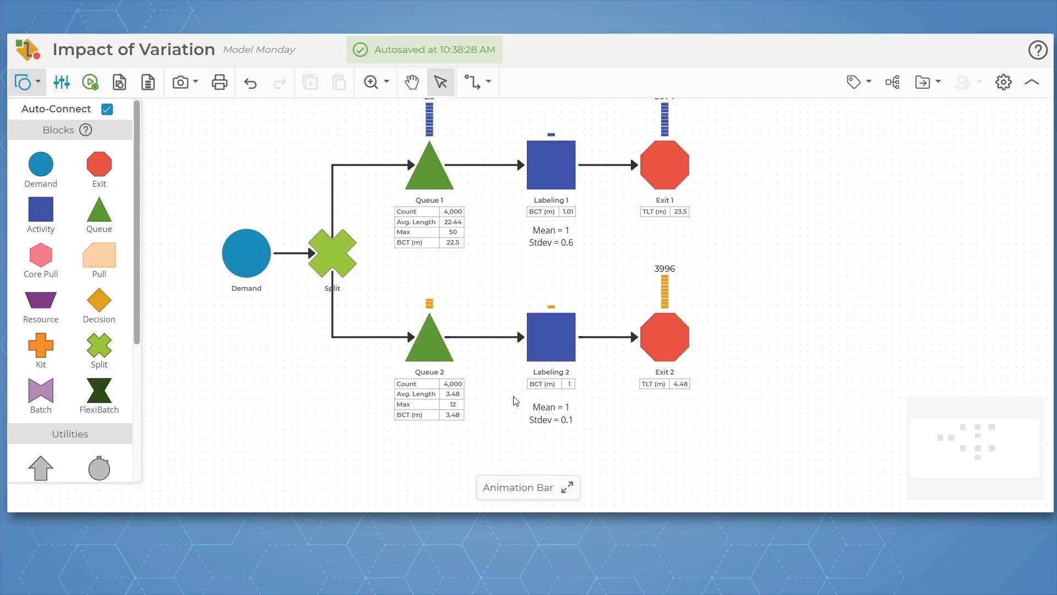
Run the model again with an increased number of runs to produce cross-run statistics
left_click(90, 82)
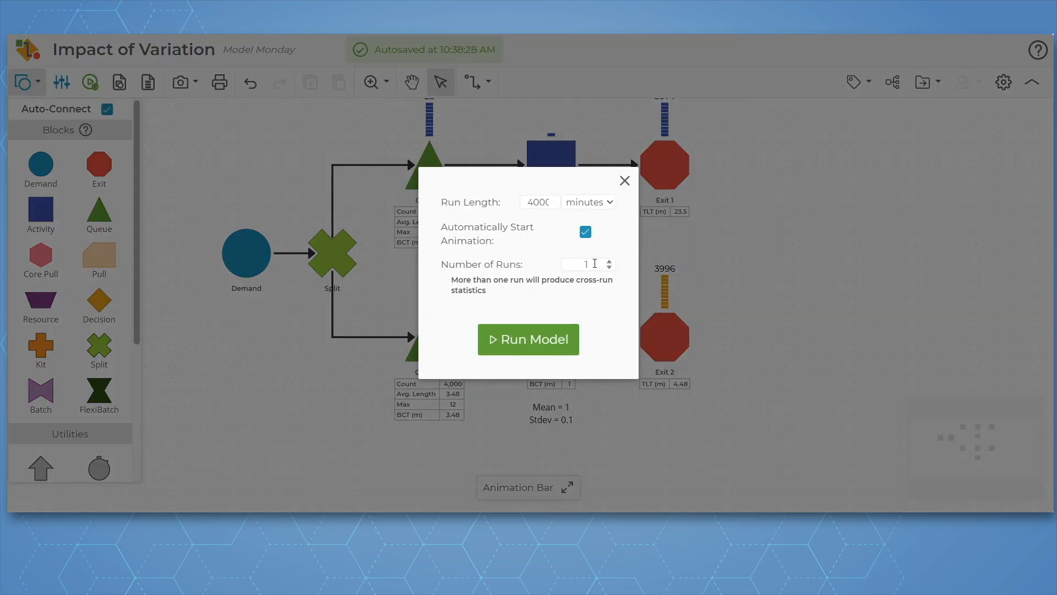
left_click(594, 264)
type("0")
left_click(542, 341)
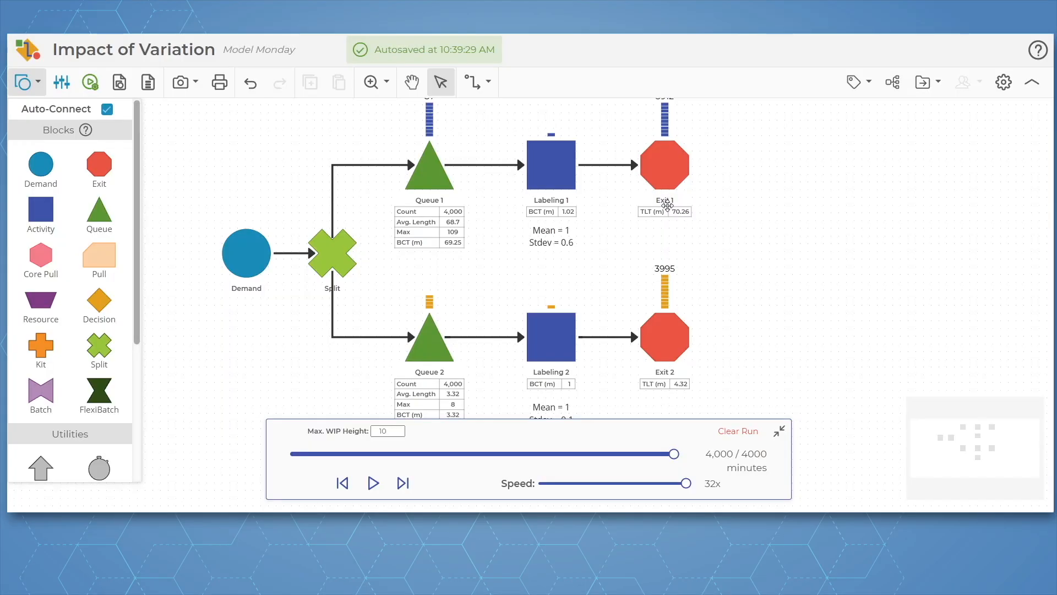
Switch the statistics in Exit 1's results from First Run to Cross-Run
left_click(664, 167)
double_click(663, 166)
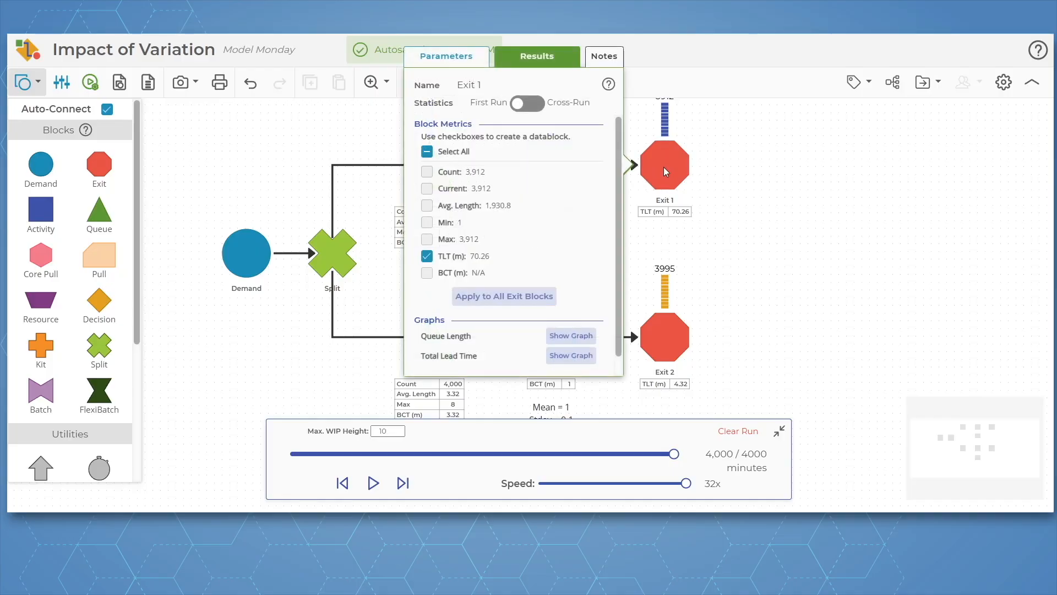
left_click(531, 109)
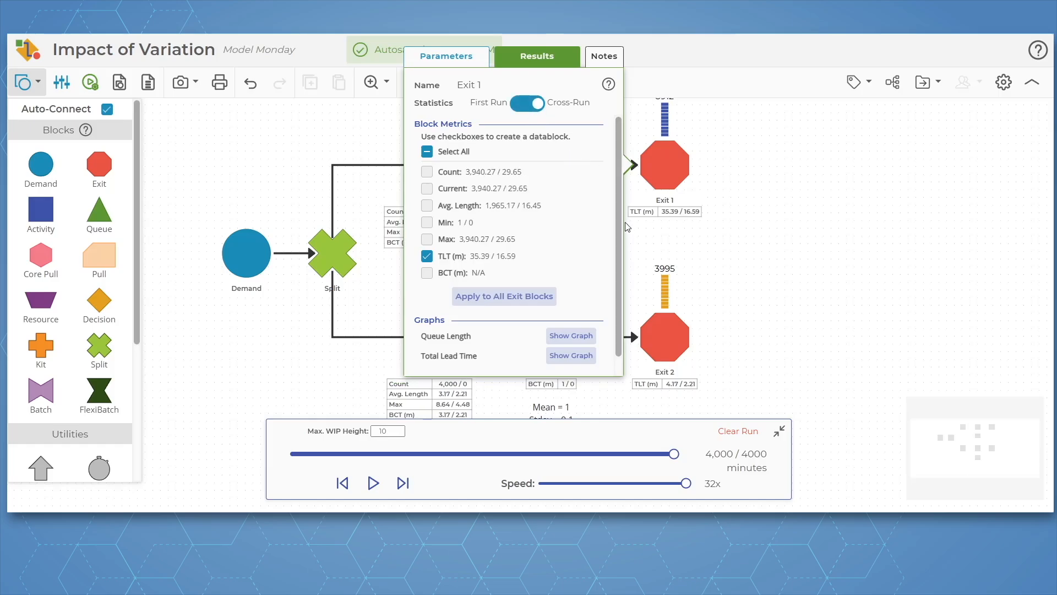
left_click(764, 272)
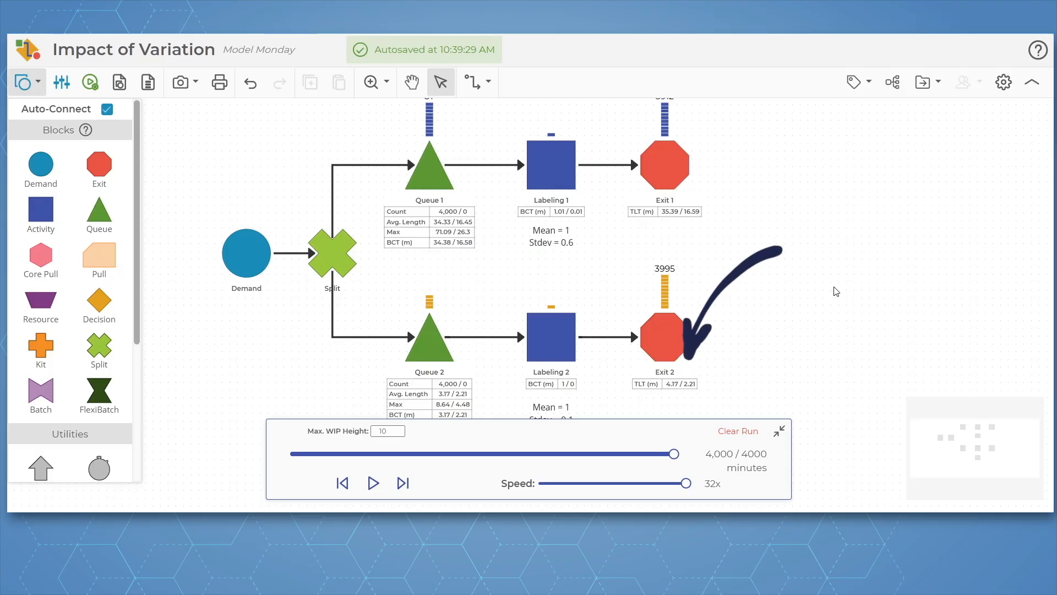
Collapse the animation bar and compare the cross-run metrics of Queue 1 and Queue 2
left_click(781, 429)
left_click(487, 283)
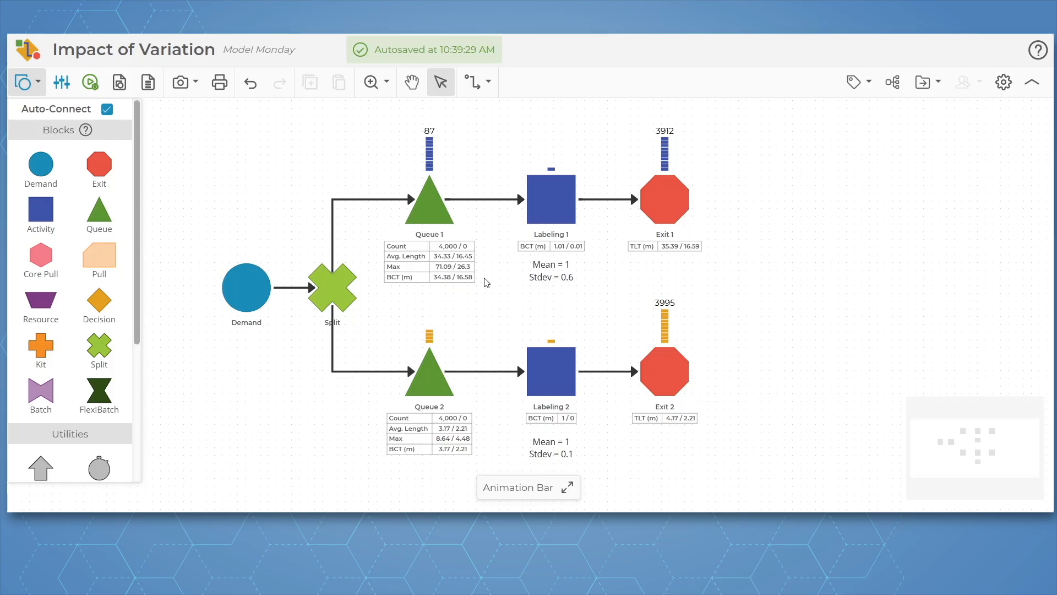
left_click(449, 274)
left_click(450, 462)
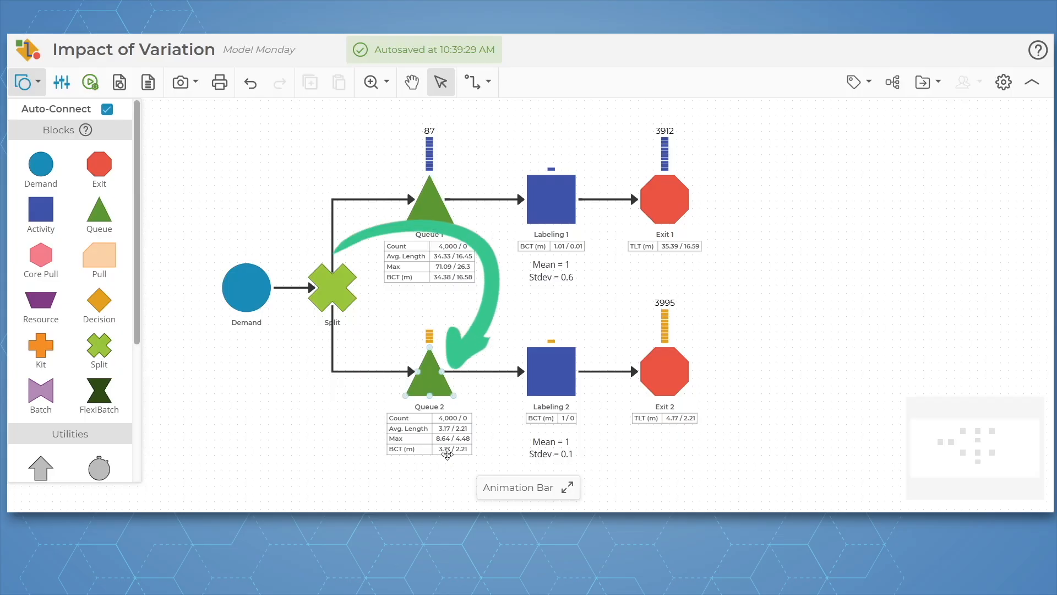